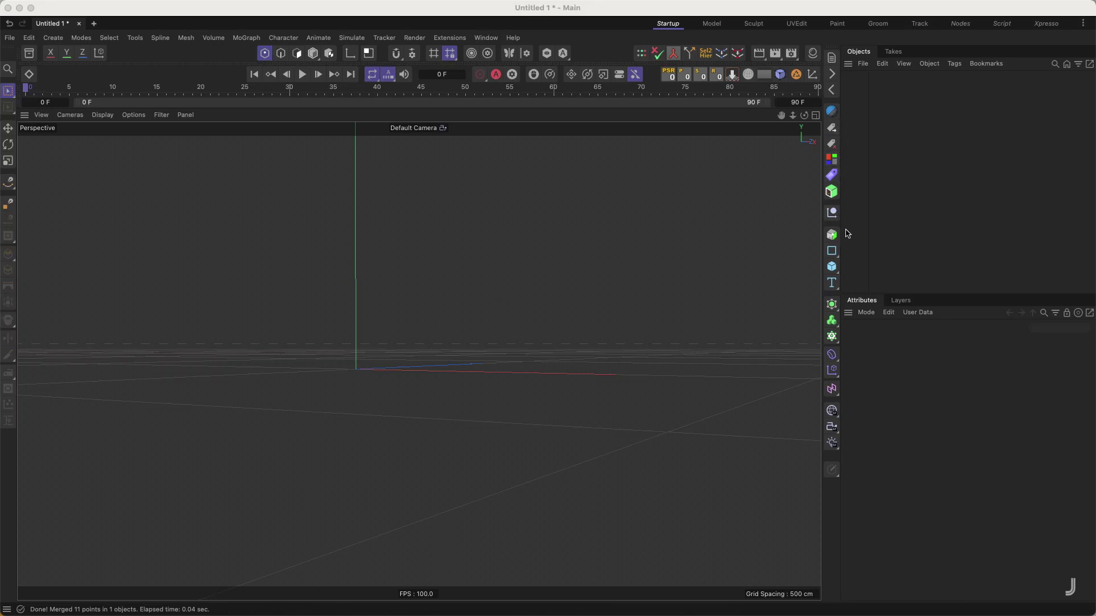
- Add an n-Side spline with 7 sides and make it editable with C
drag(832, 251, 941, 288)
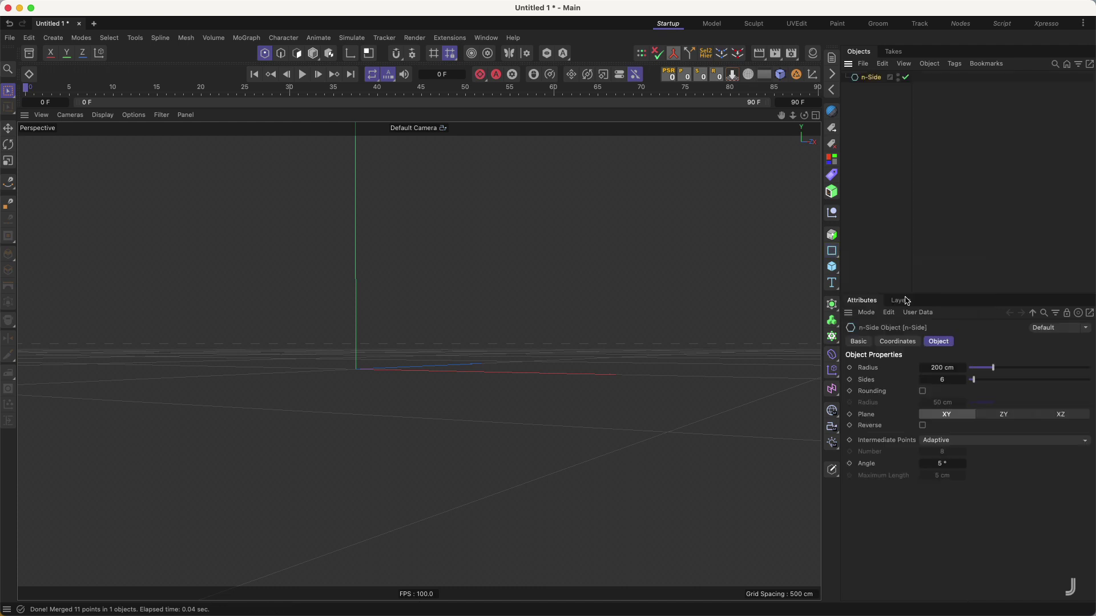
click(977, 382)
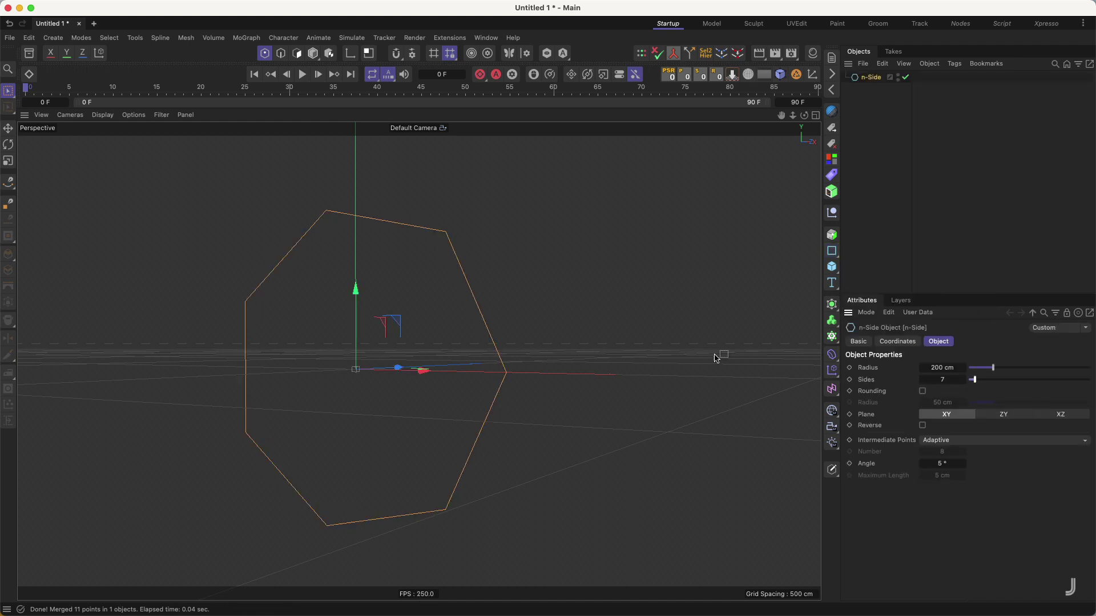
alt+drag(416, 315, 460, 335)
key(c)
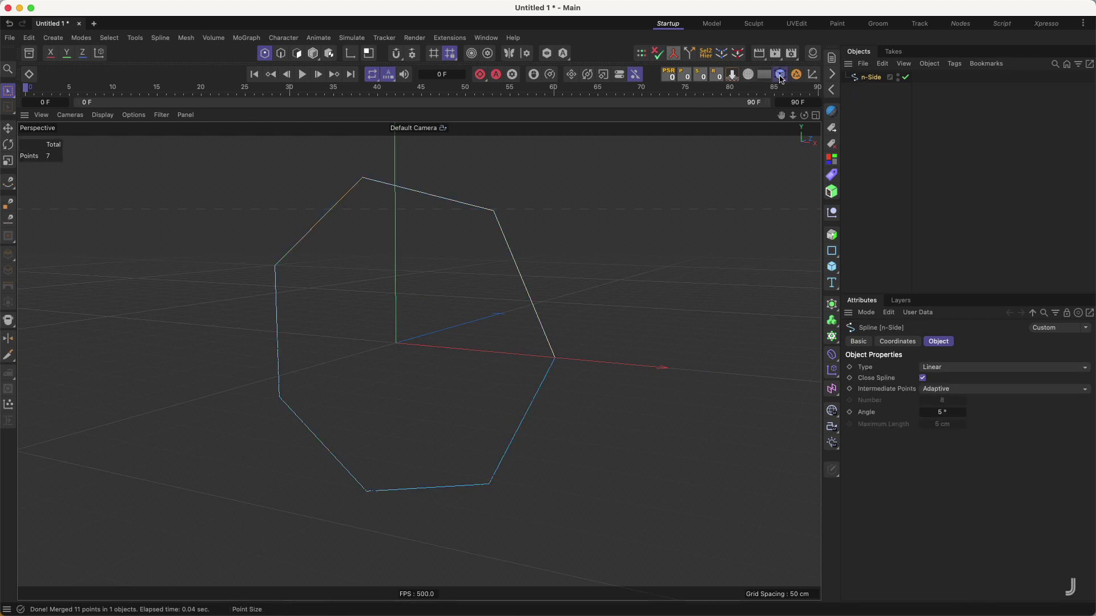
- Disconnect the heptagon at its top-right and top corner points, tearing off the spline command palette
click(494, 211)
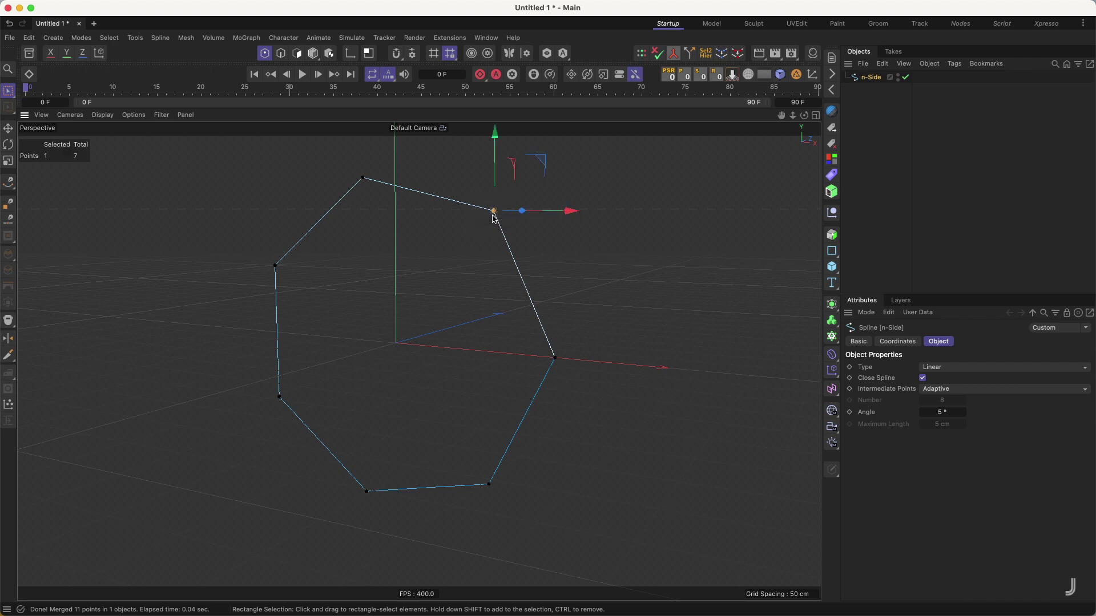
right_click(574, 183)
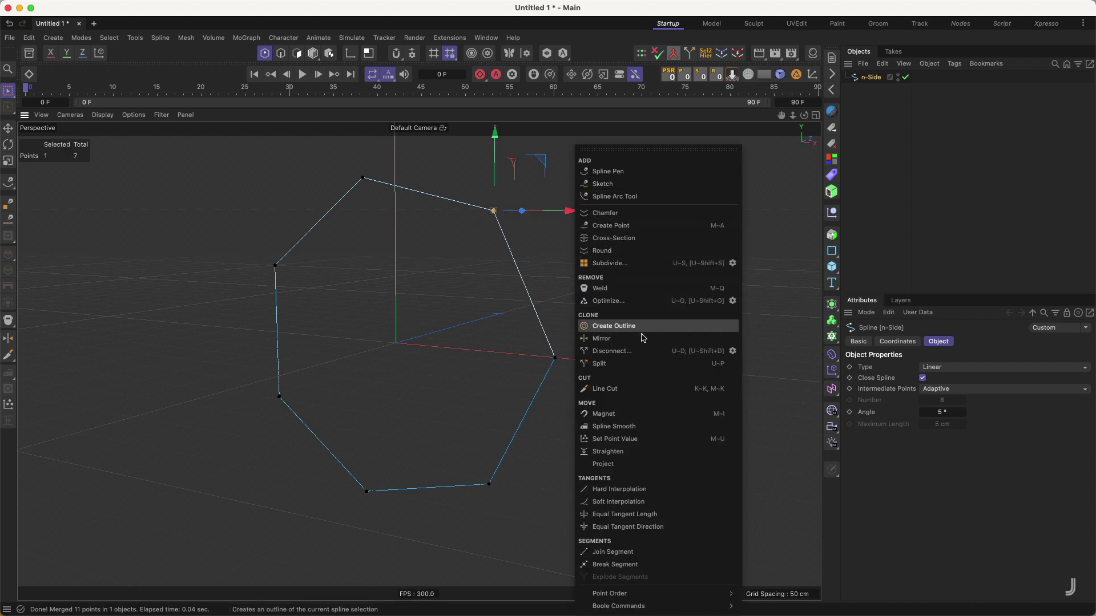
click(627, 350)
drag(341, 165, 384, 201)
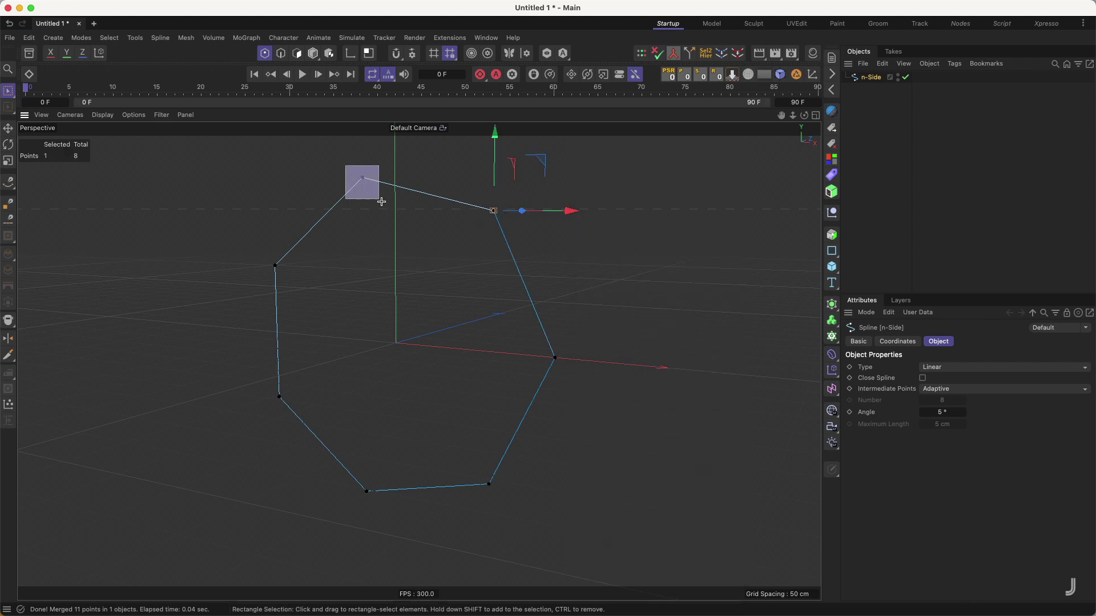
right_click(621, 227)
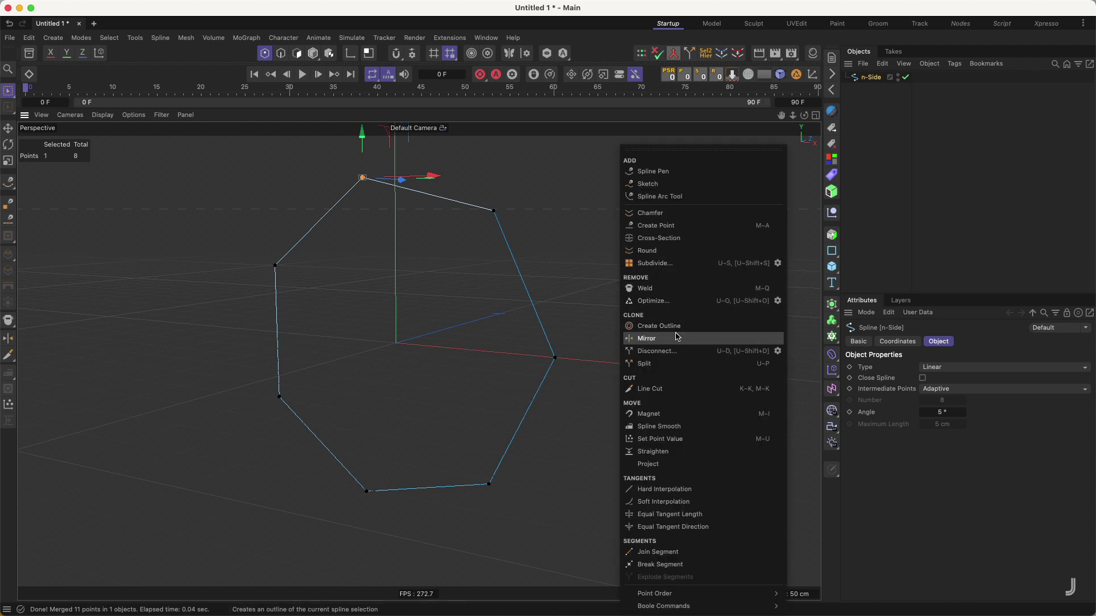
click(685, 149)
drag(670, 143, 641, 139)
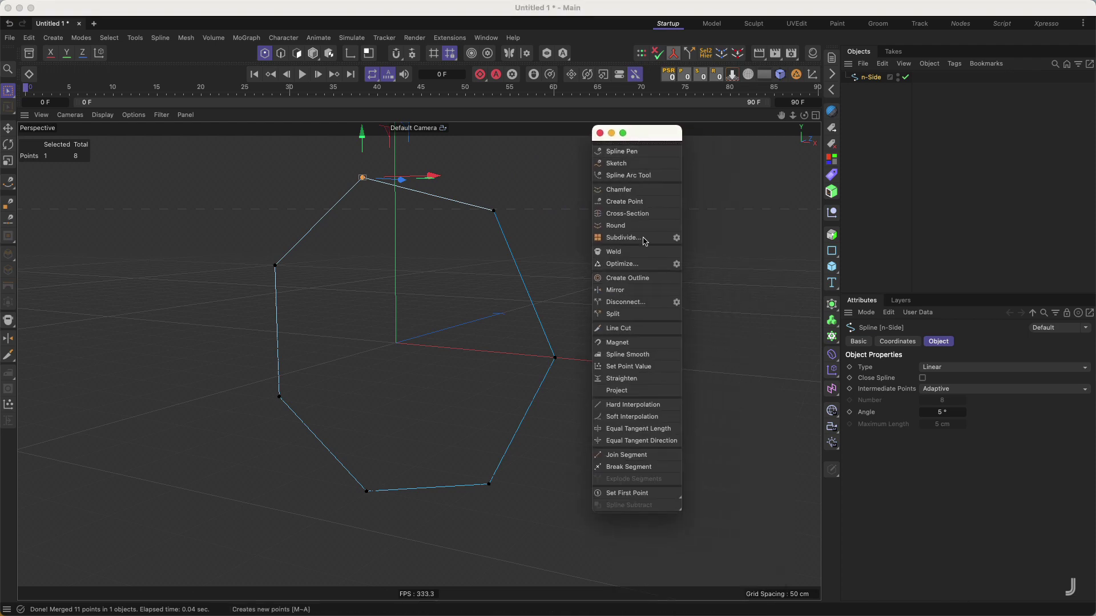
click(626, 302)
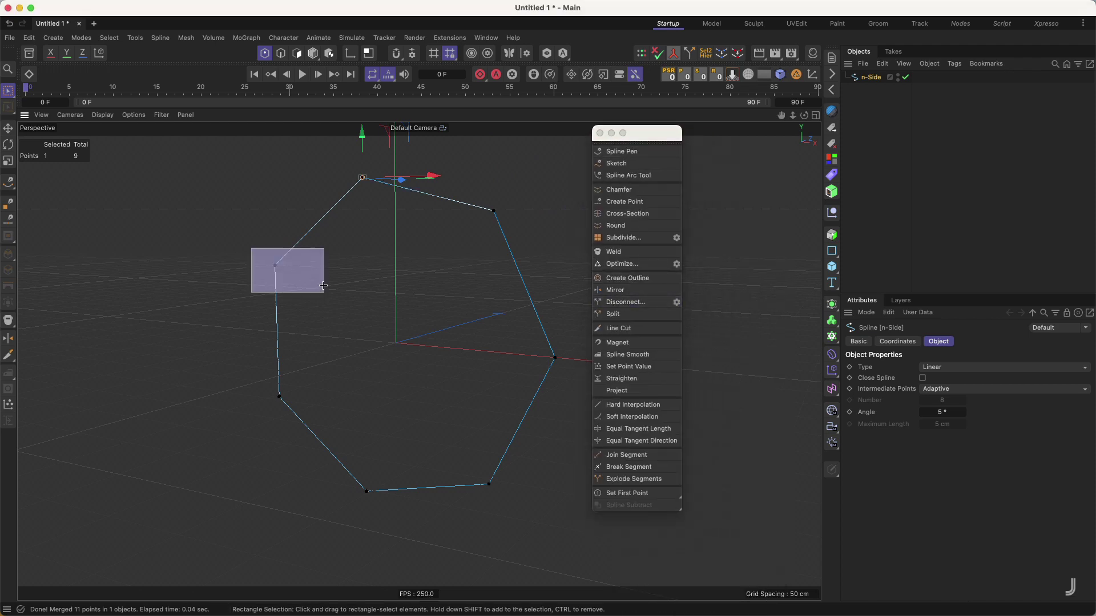
- Disconnect the remaining five corners, leaving an open 14-point spline, then close the palette
drag(309, 253, 248, 292)
click(626, 302)
drag(266, 383, 309, 423)
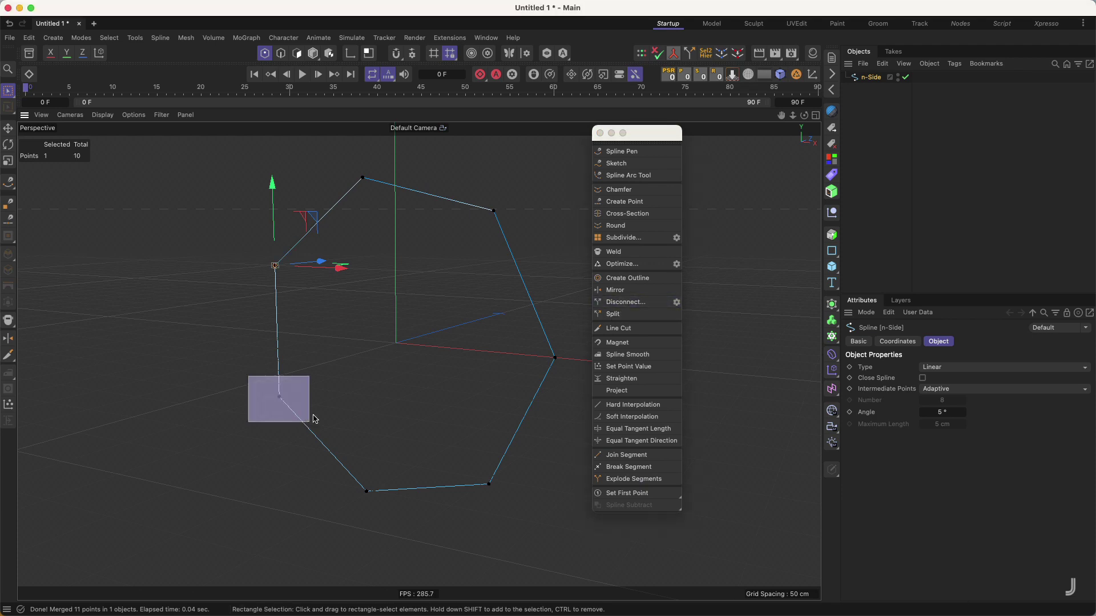
click(626, 303)
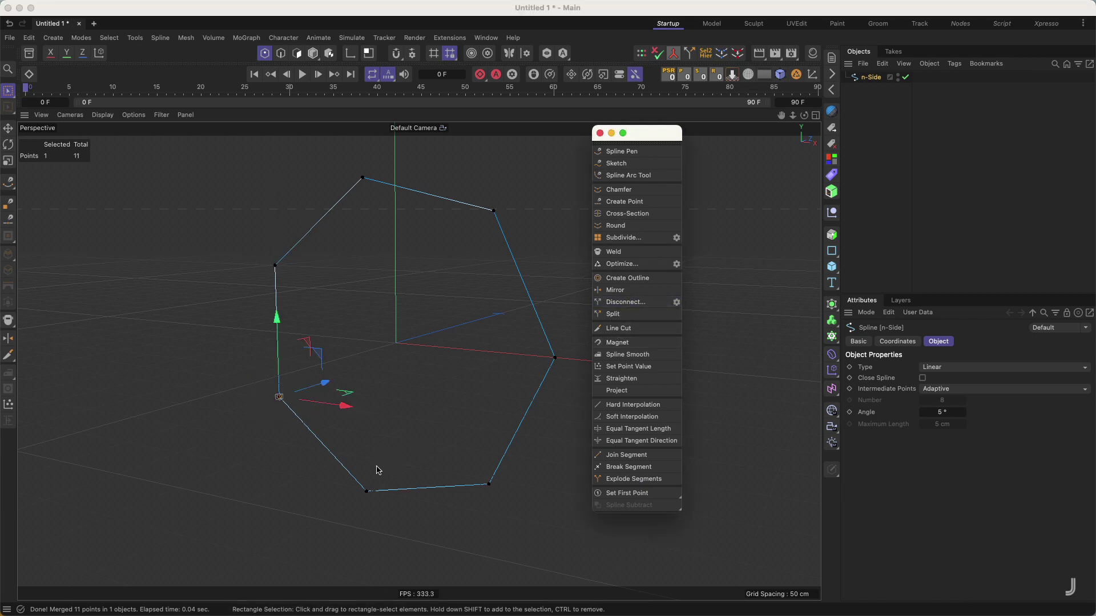
drag(381, 466, 350, 513)
click(637, 303)
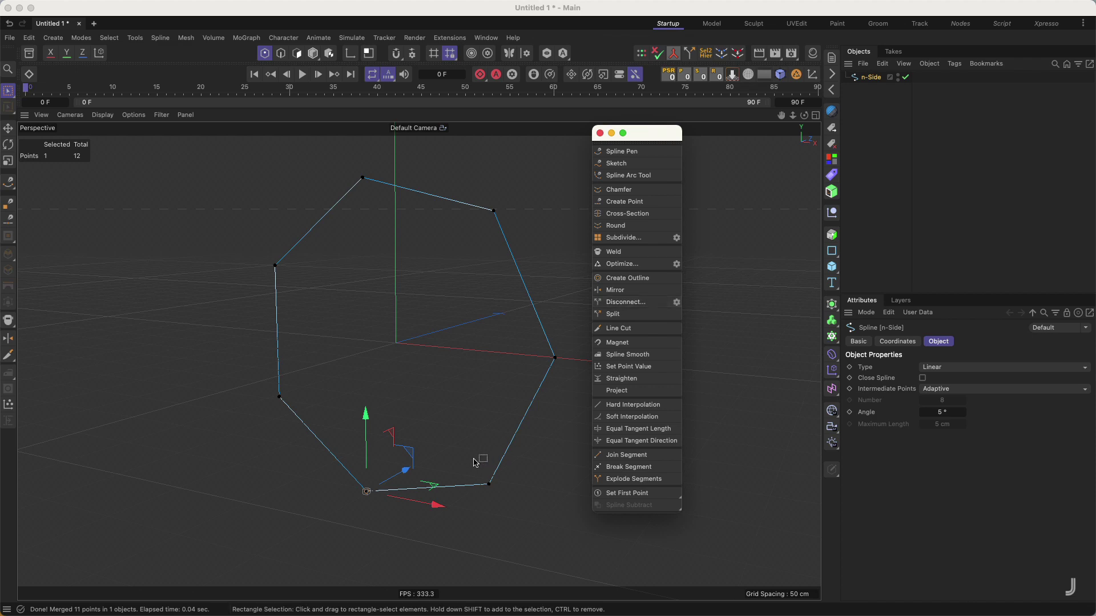
drag(475, 456, 515, 508)
click(628, 302)
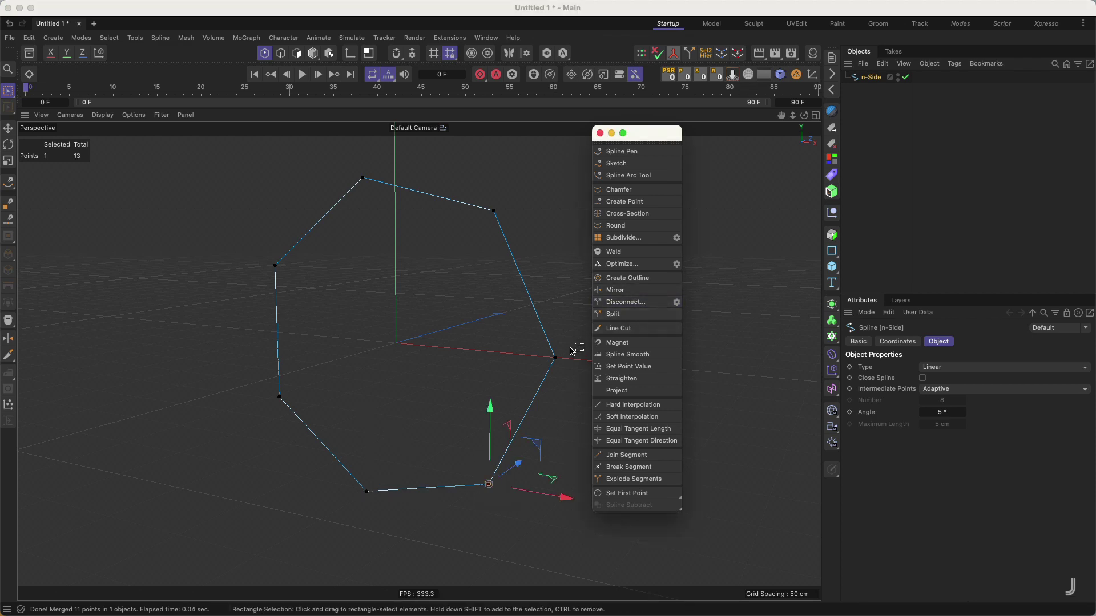
drag(539, 343, 570, 372)
click(608, 303)
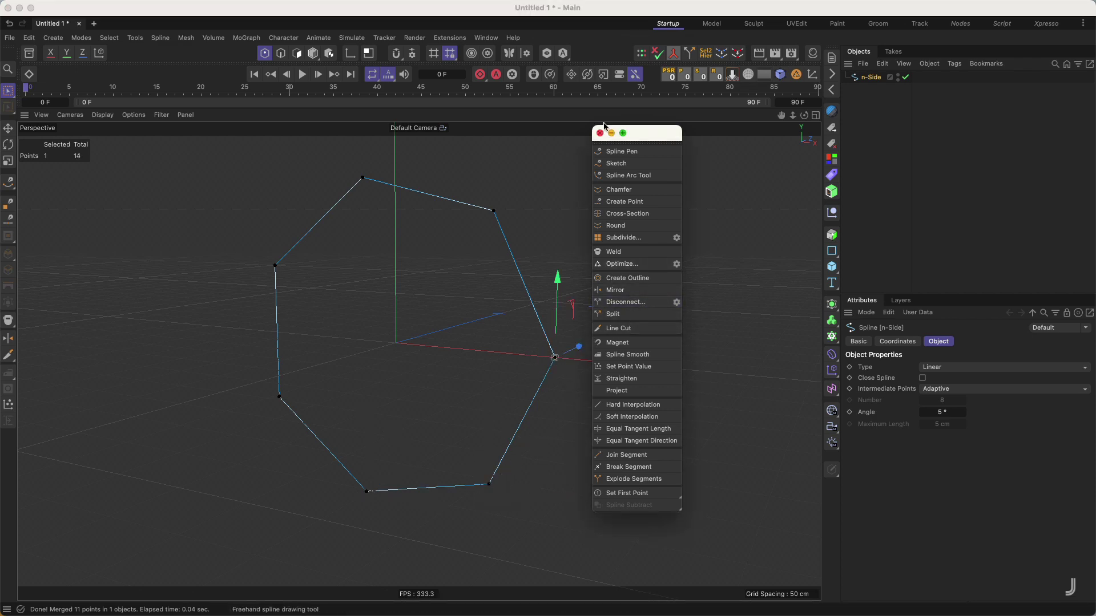
drag(657, 132, 780, 133)
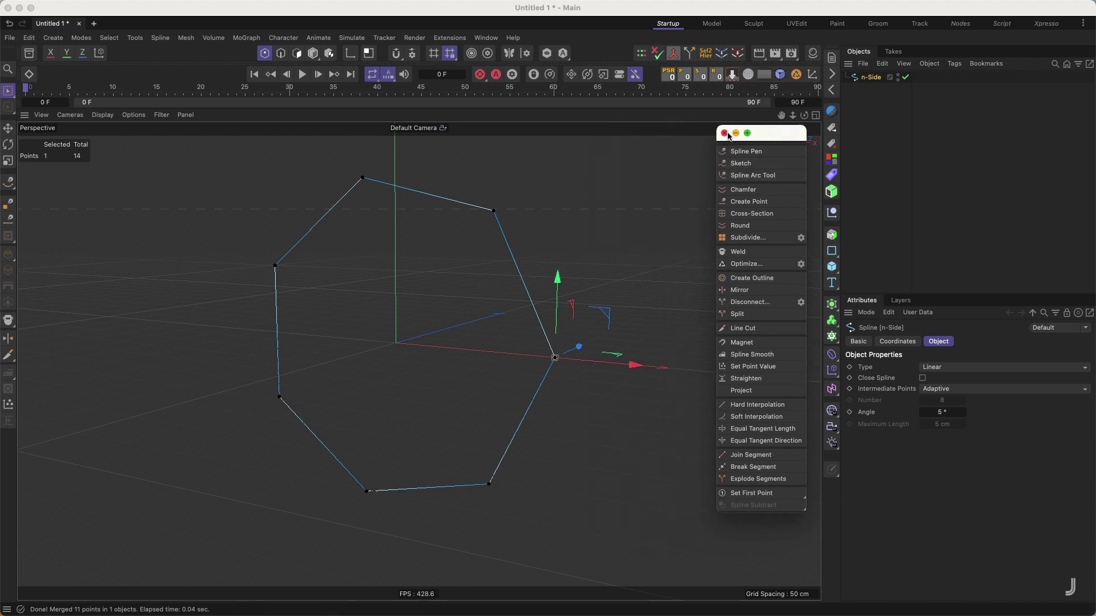
click(724, 133)
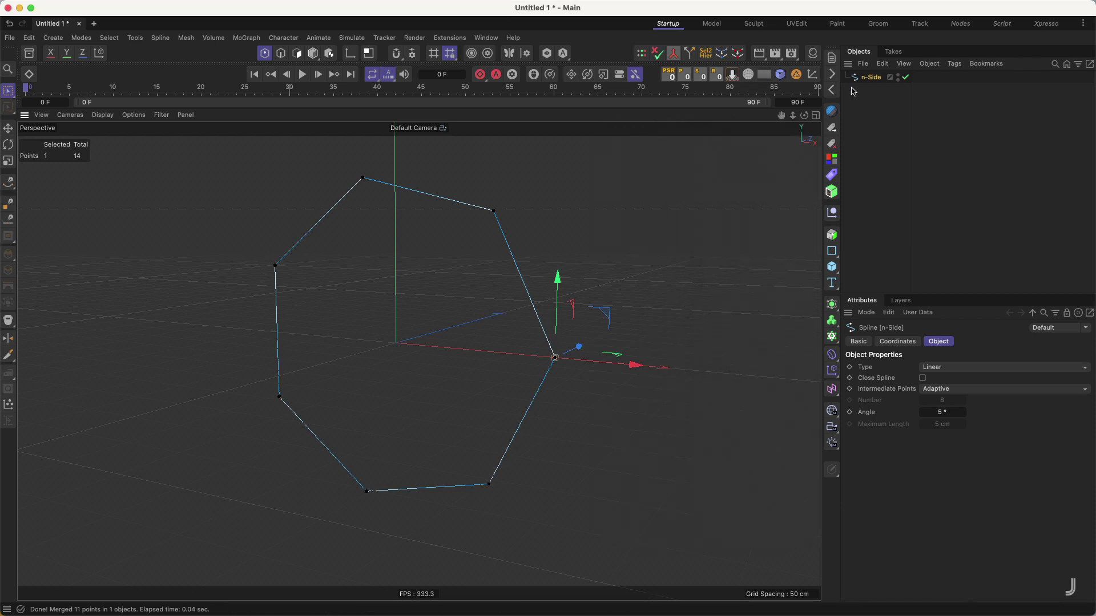
- Explode the broken heptagon into seven segment splines with Explode Segments
click(163, 39)
mouse_move(180, 221)
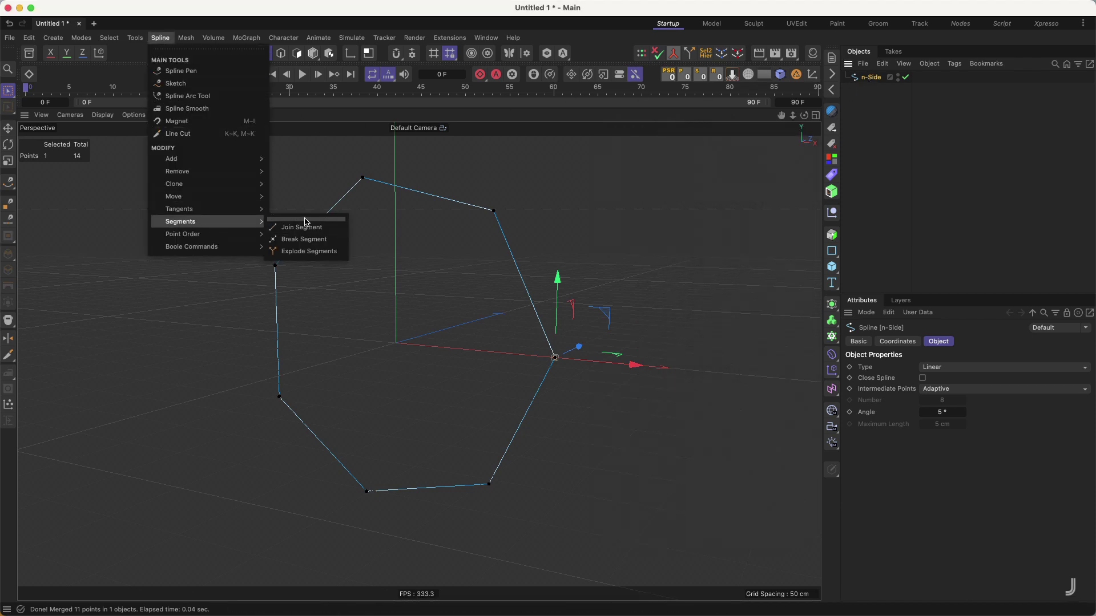
click(306, 219)
drag(315, 216, 799, 147)
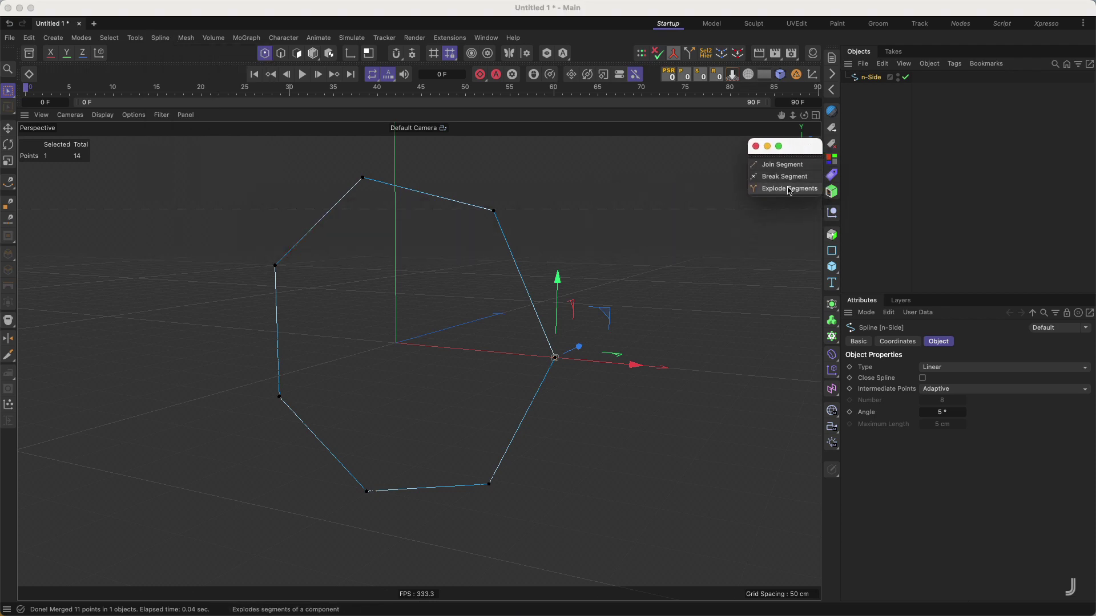
click(789, 189)
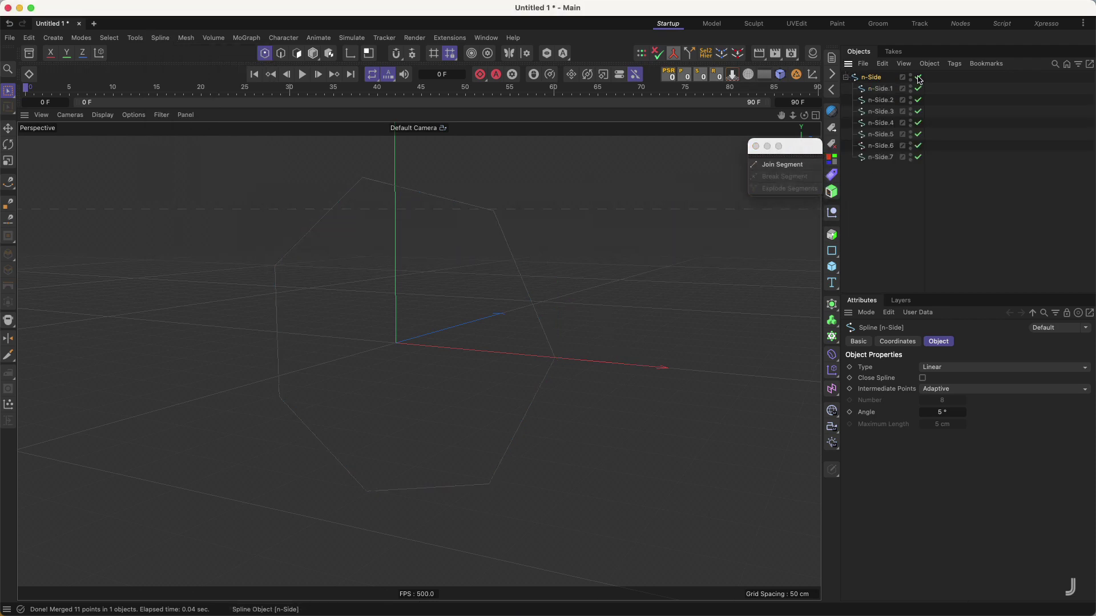
- Inspect the n-Side.1 to n-Side.7 segments, move n-Side.5 up, then delete all objects
click(884, 90)
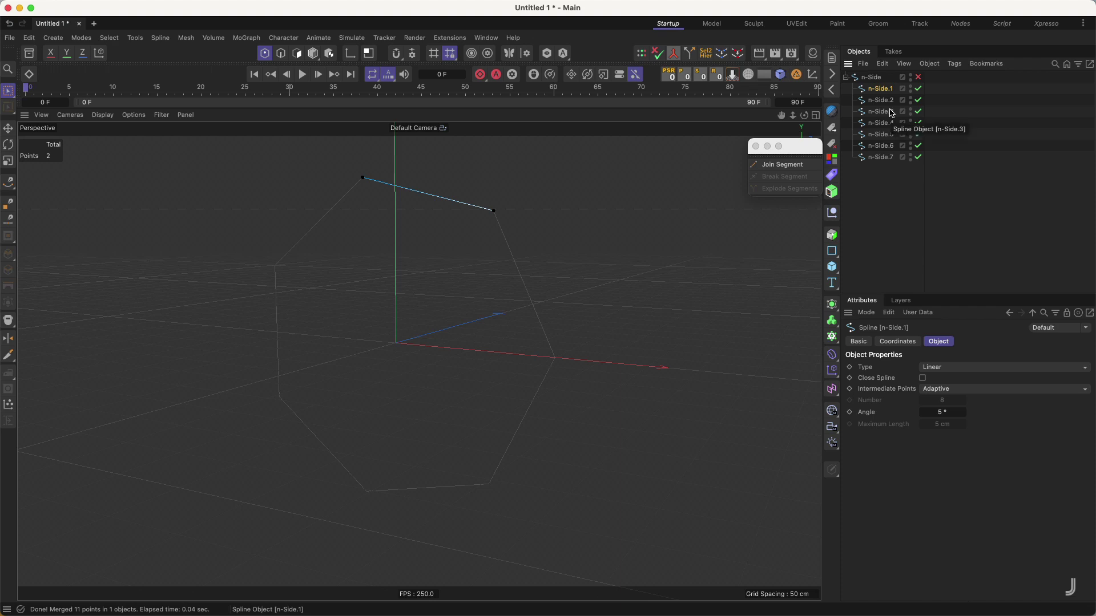
key(Down)
key(Down)
key(Down)
key(Down)
key(Down)
key(Down)
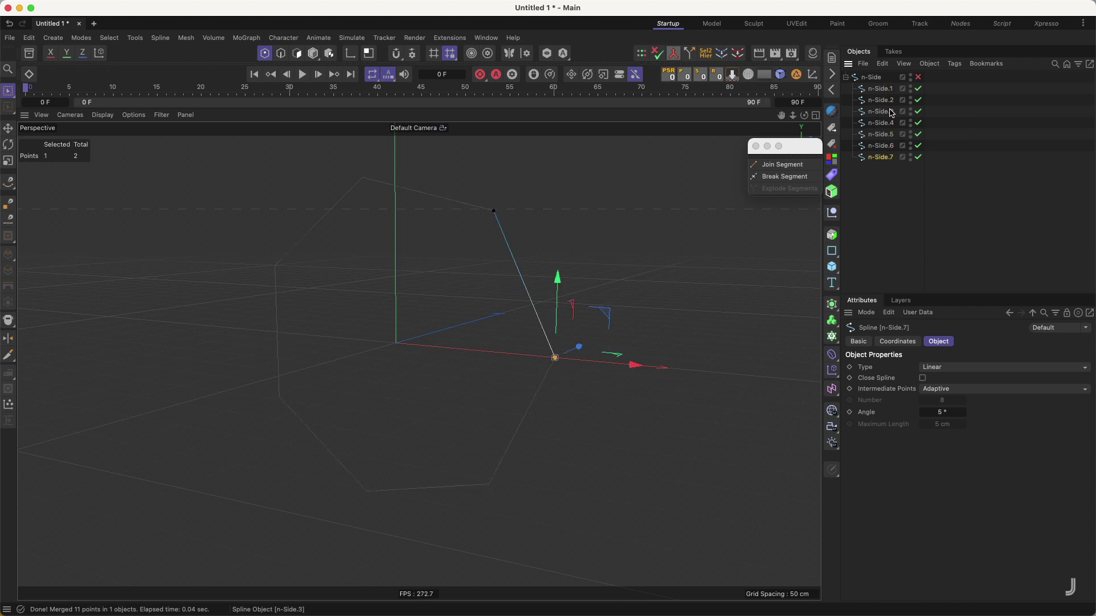
drag(880, 134, 881, 106)
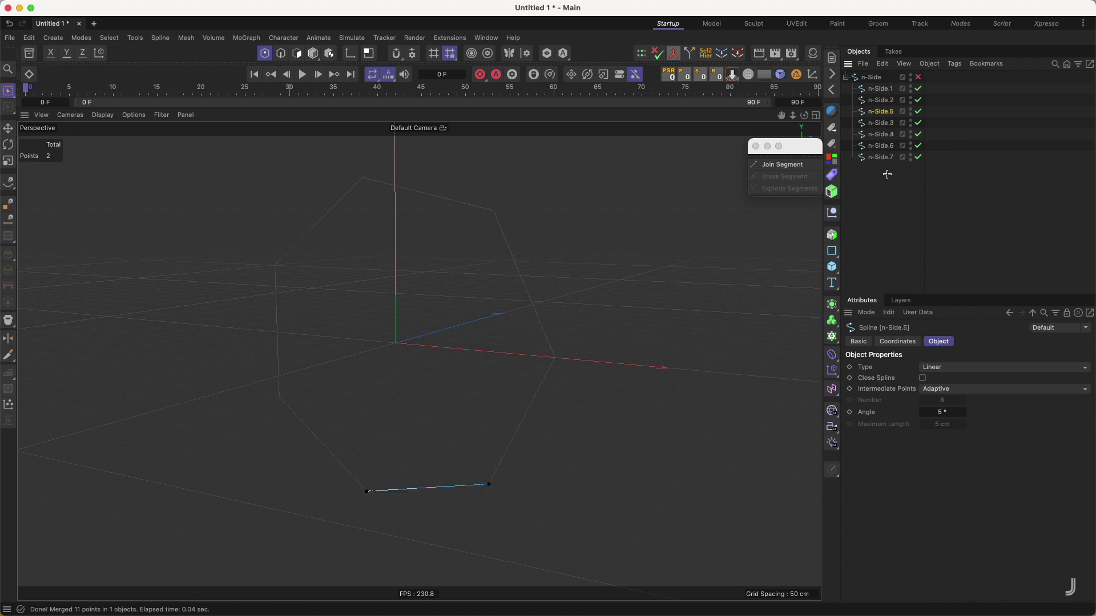
key(ctrl+a)
key(Delete)
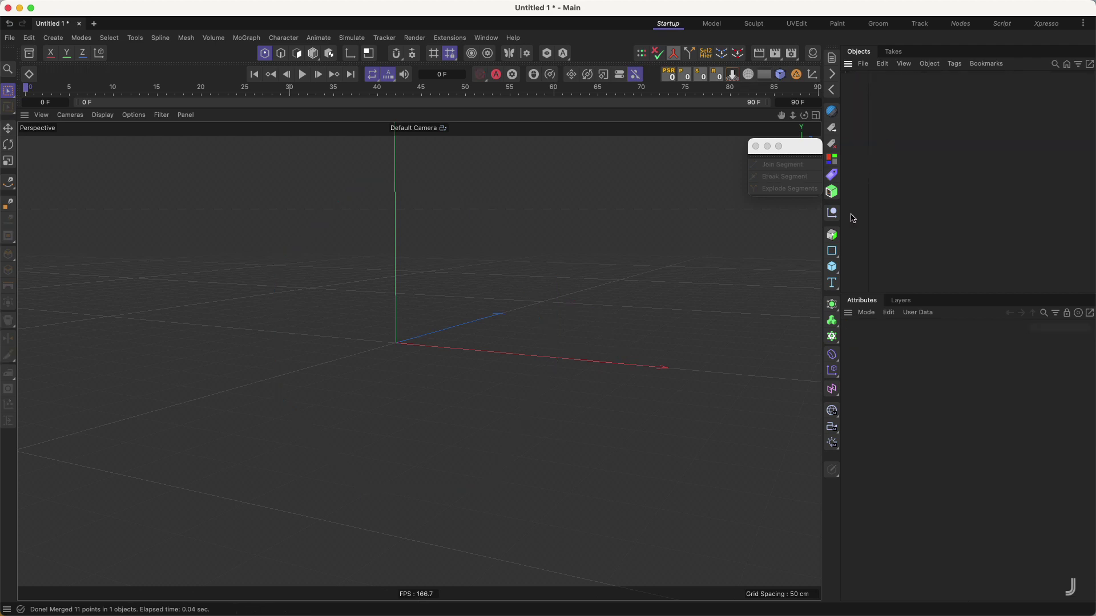
- Add a 20-sided n-Side spline and make it editable
click(831, 251)
click(936, 286)
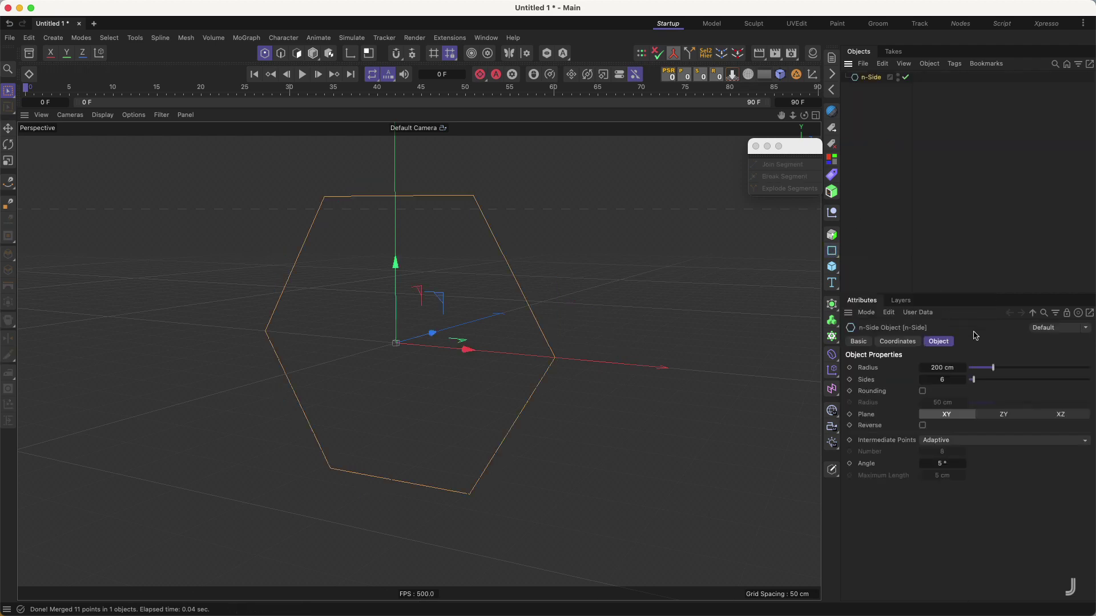
drag(980, 382, 990, 380)
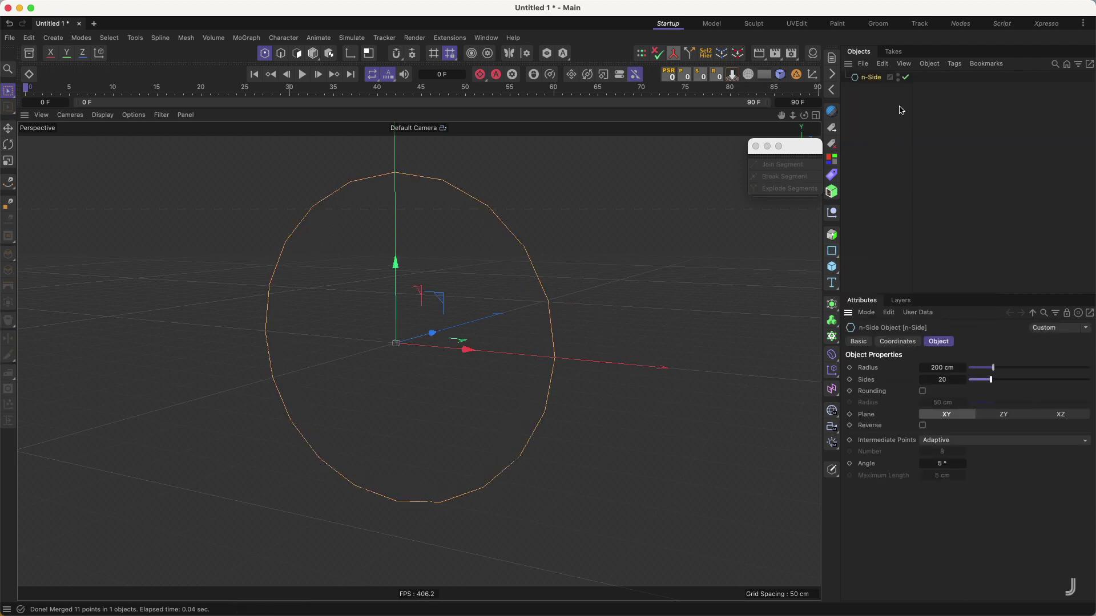
click(739, 56)
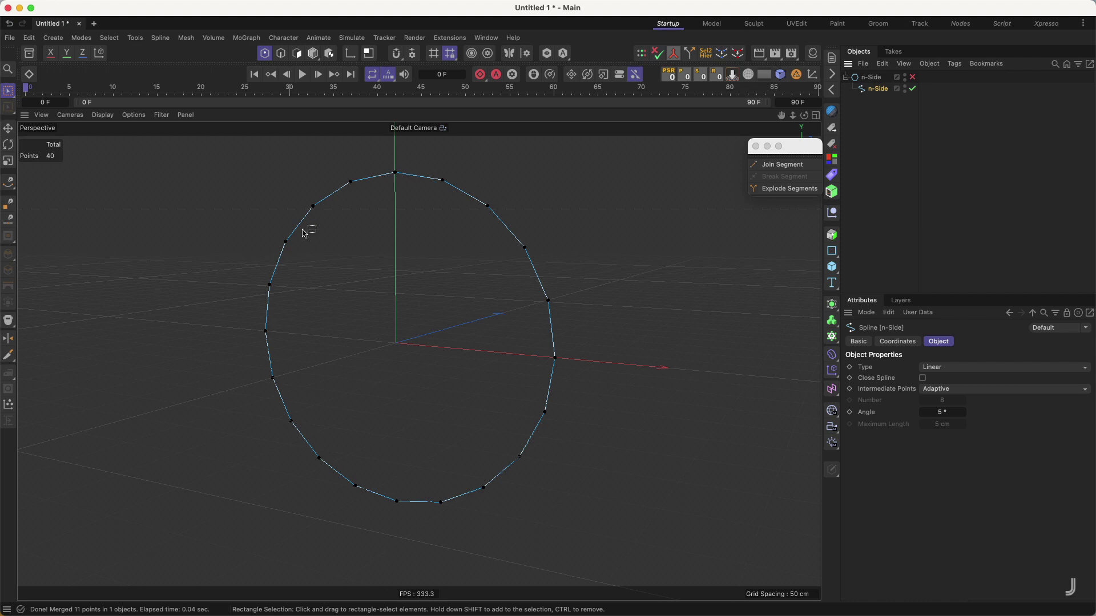
- Explode it into segments n-Side.1 to n-Side.20, browse them, then delete the whole hierarchy
click(791, 188)
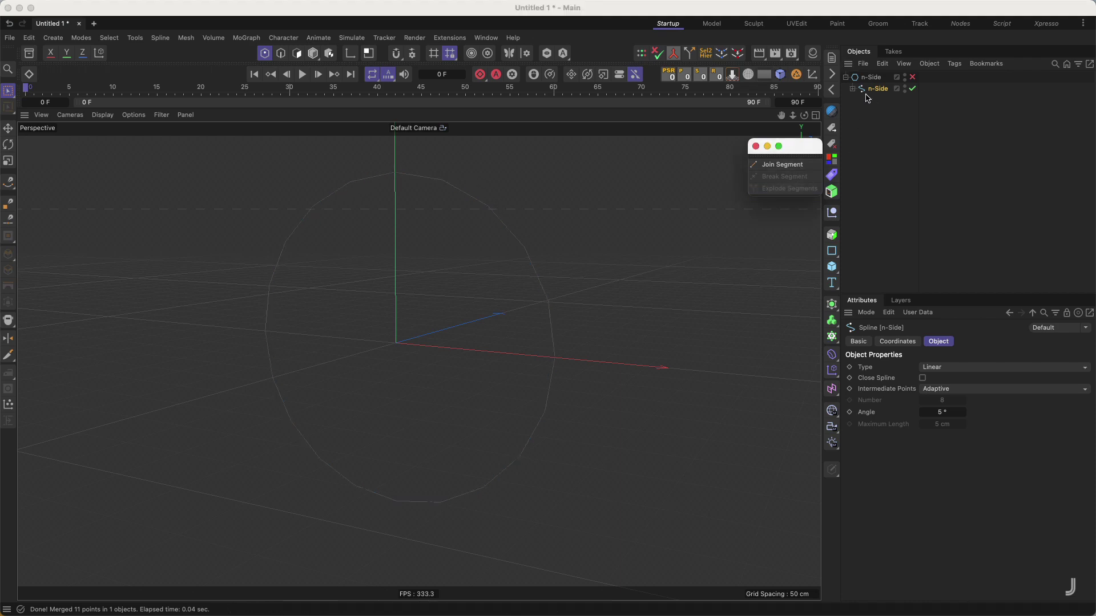
key(Down)
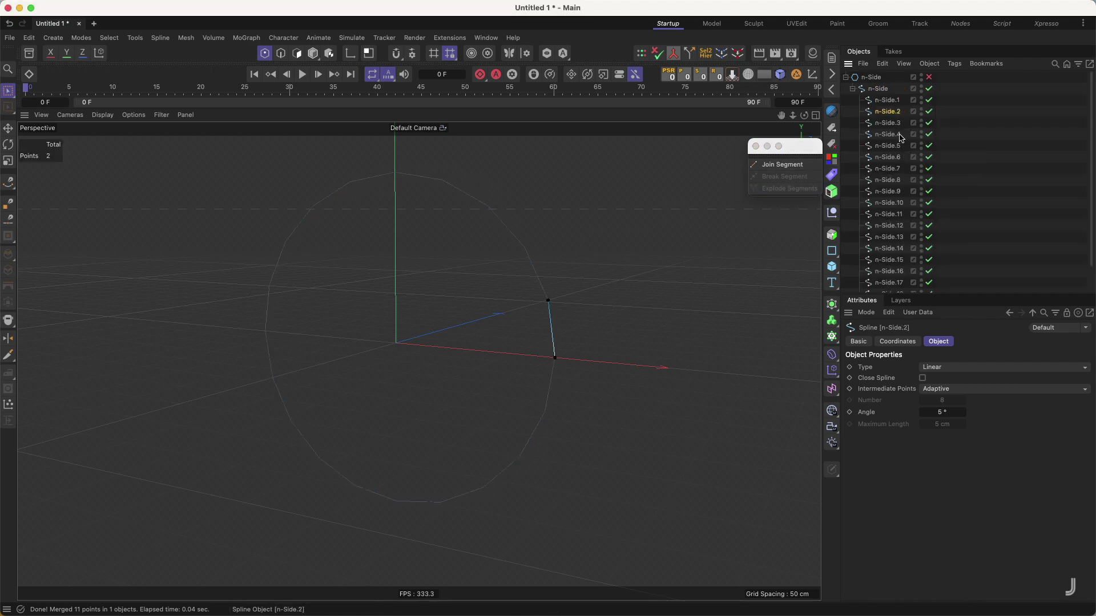
key(Down)
key(Down)
key(Down)
key(Down)
key(Down)
key(Down)
key(Down)
key(Down)
key(Down)
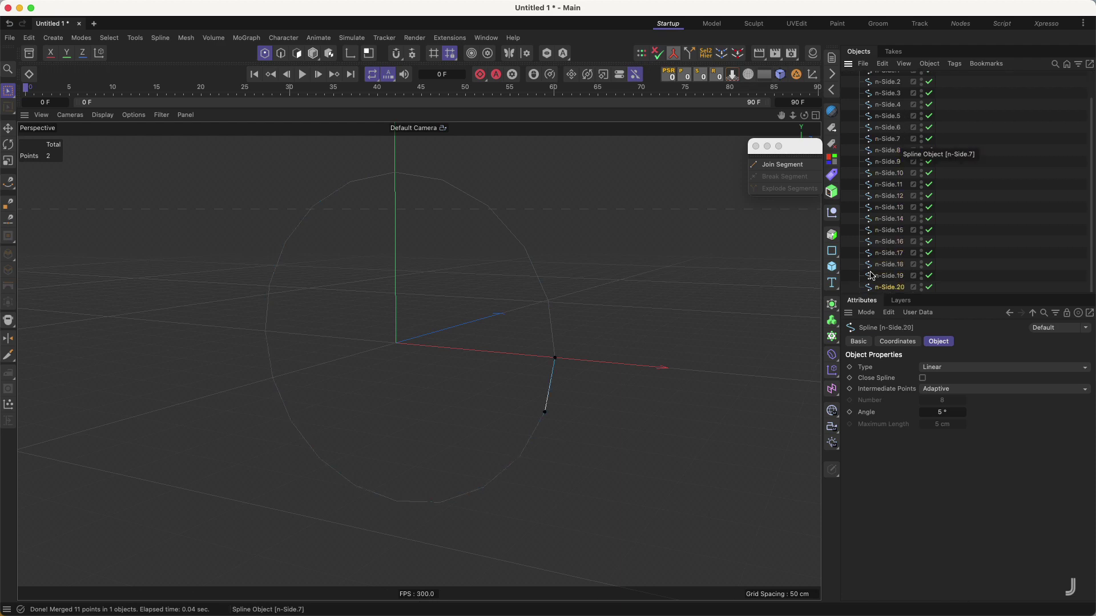
scroll(937, 76, up, 3)
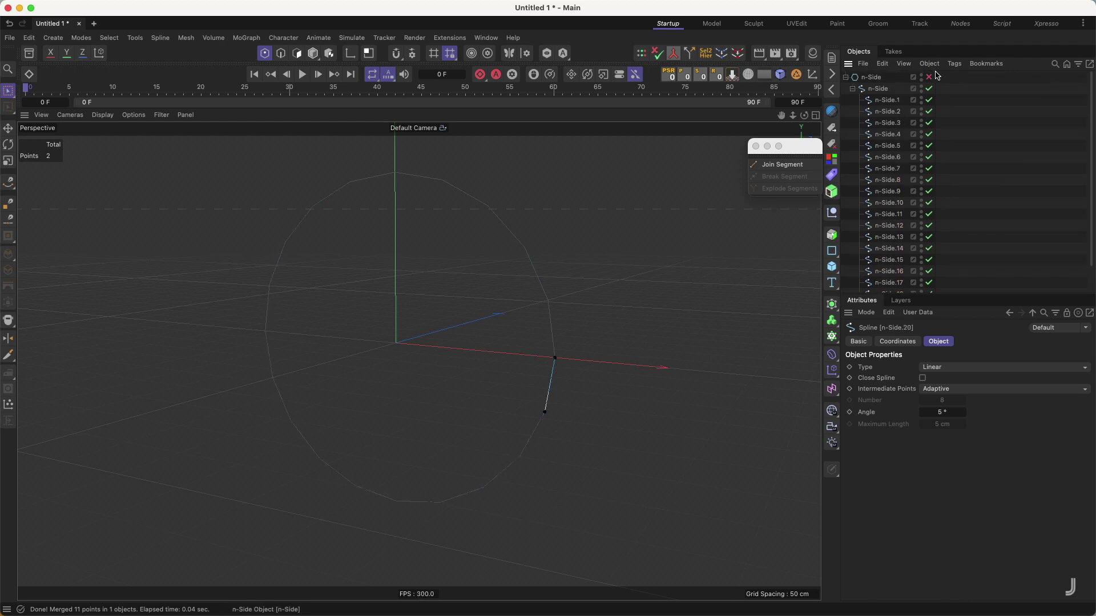
click(876, 77)
key(Delete)
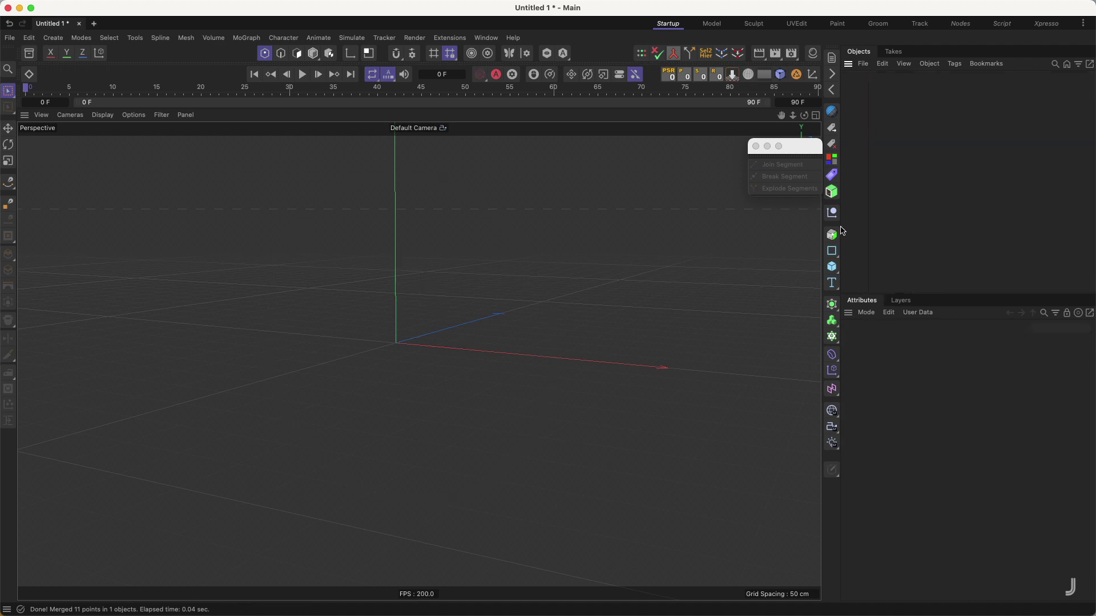
- Add a Helix with End Radius 0 cm and Height 509 cm, then make it editable
click(832, 251)
drag(870, 286, 747, 291)
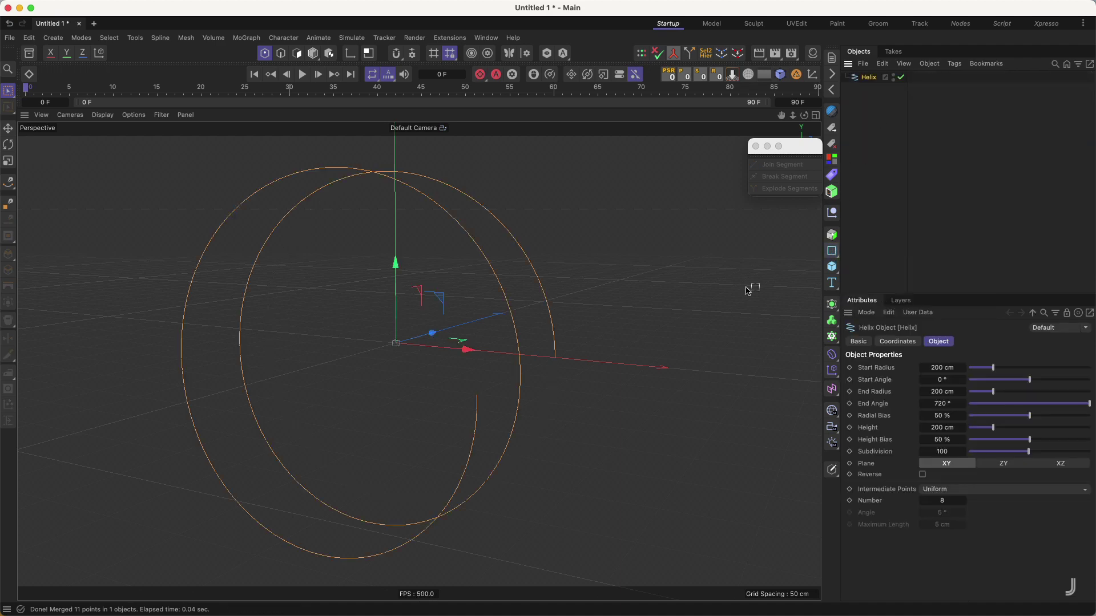
drag(992, 391, 970, 392)
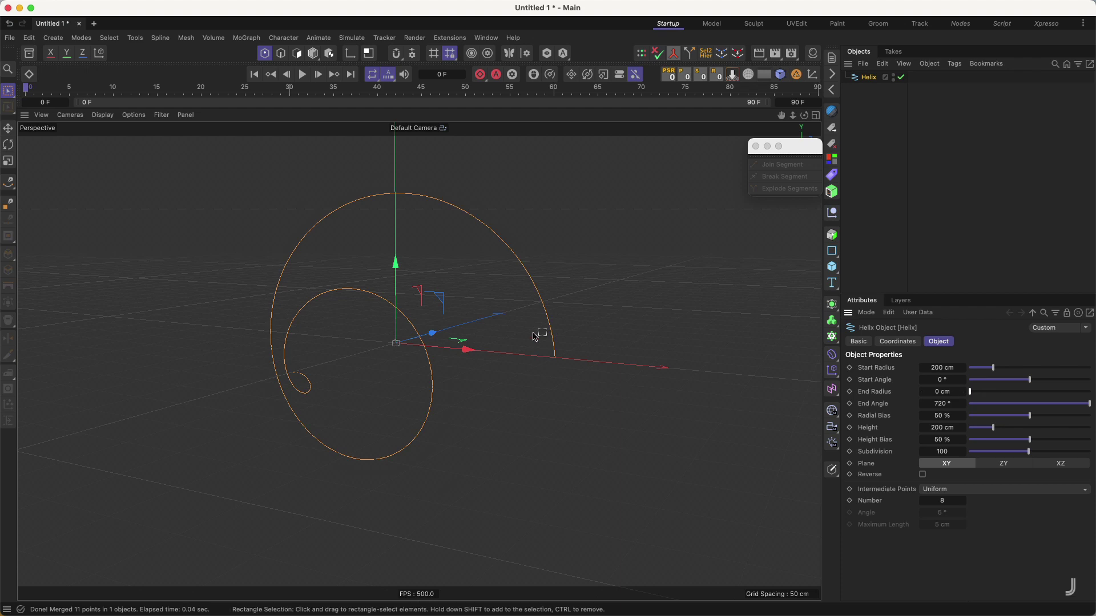
alt+drag(515, 319, 420, 361)
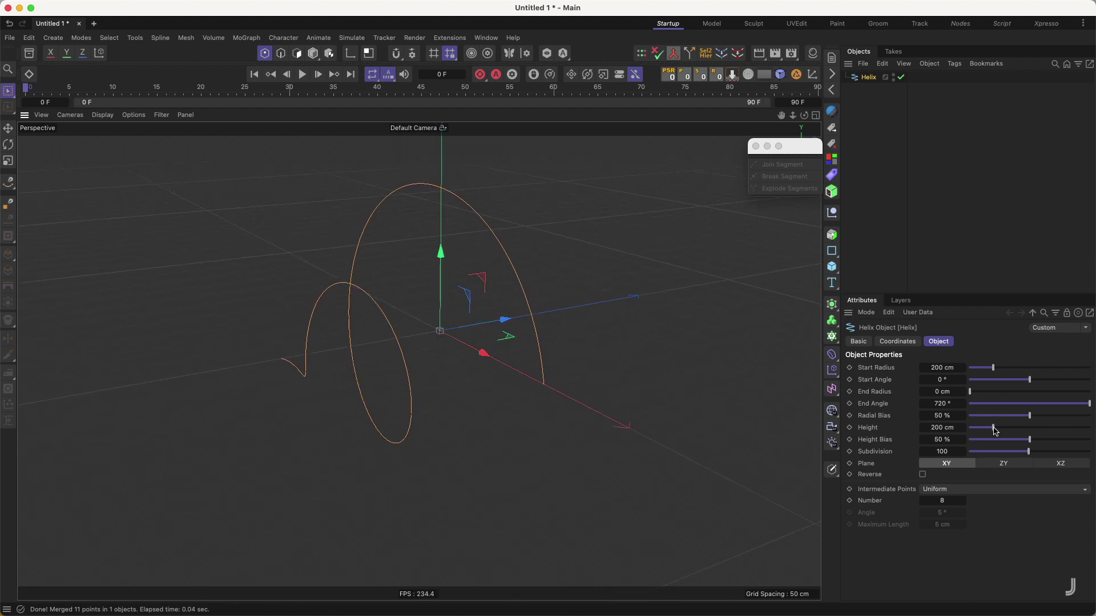
drag(994, 429, 1030, 429)
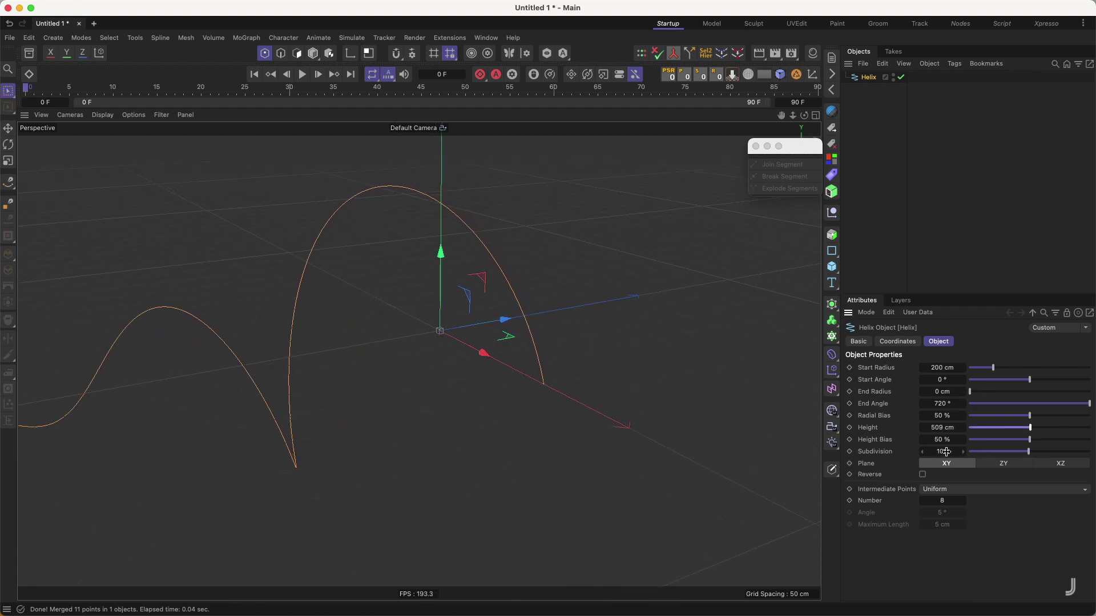
alt+drag(375, 305, 607, 236)
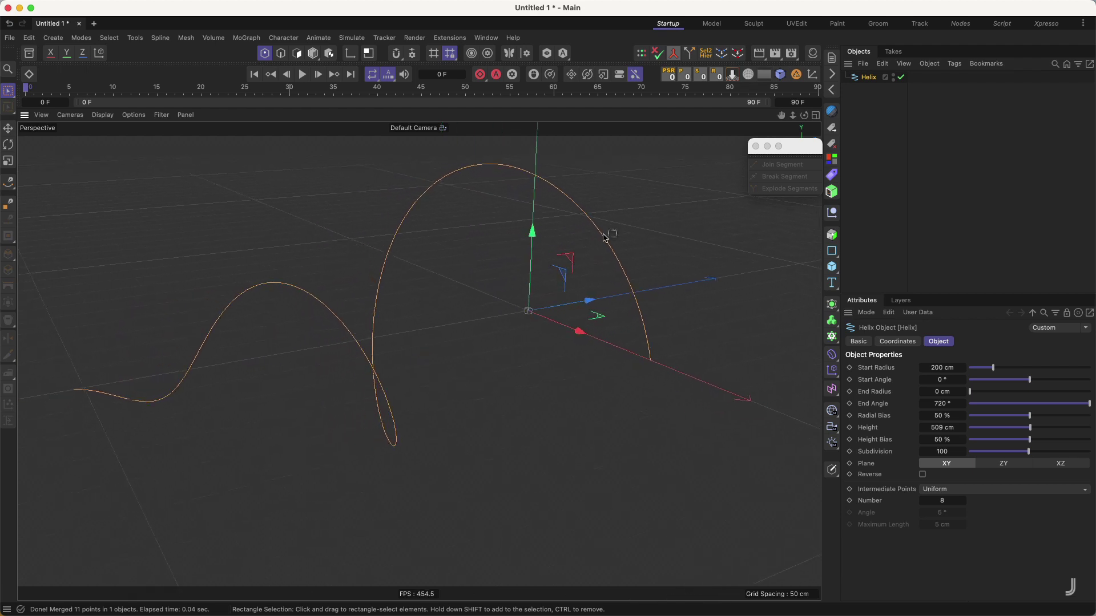
click(737, 55)
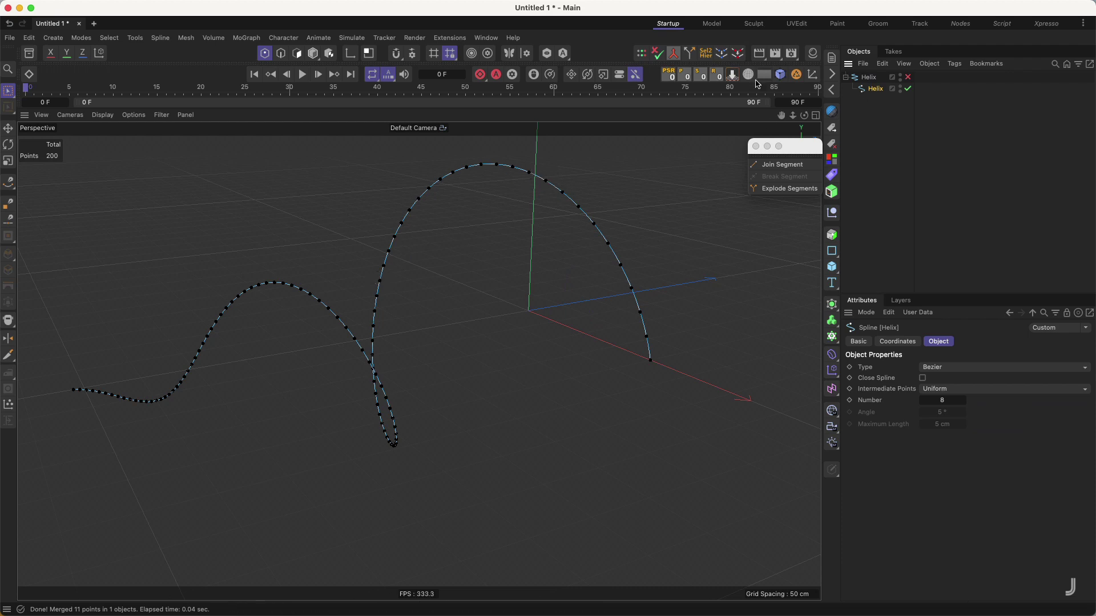
- Explode the editable helix into segments Helix.1 through Helix.100 and step through them
click(780, 77)
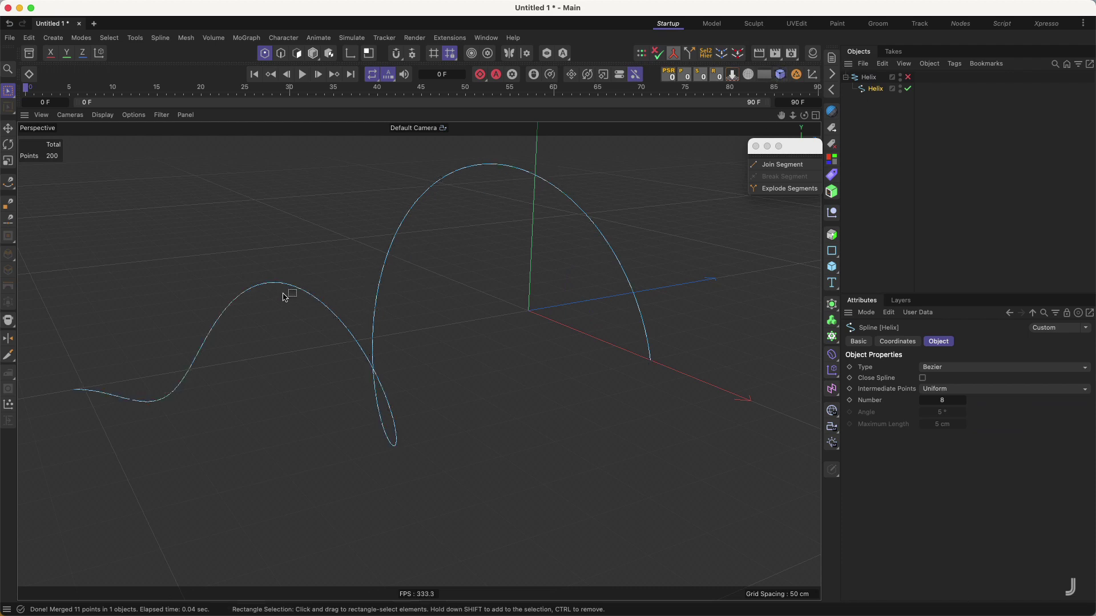
mouse_move(308, 293)
alt+mouse_down()
mouse_move(335, 296)
mouse_move(386, 276)
mouse_move(355, 268)
mouse_move(386, 308)
mouse_move(345, 344)
mouse_move(485, 285)
alt+mouse_up()
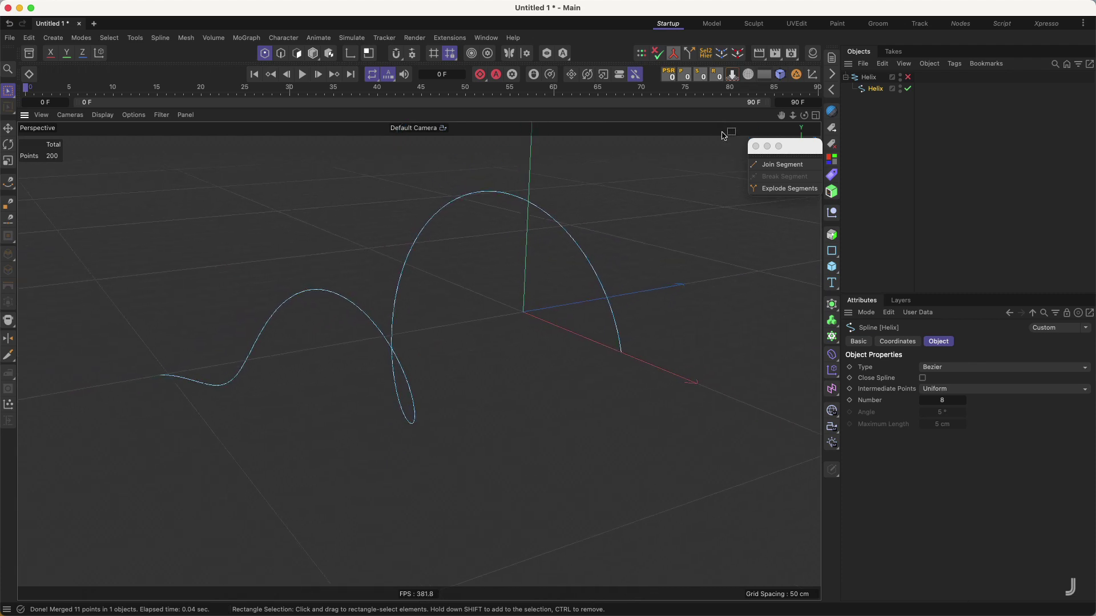
click(780, 75)
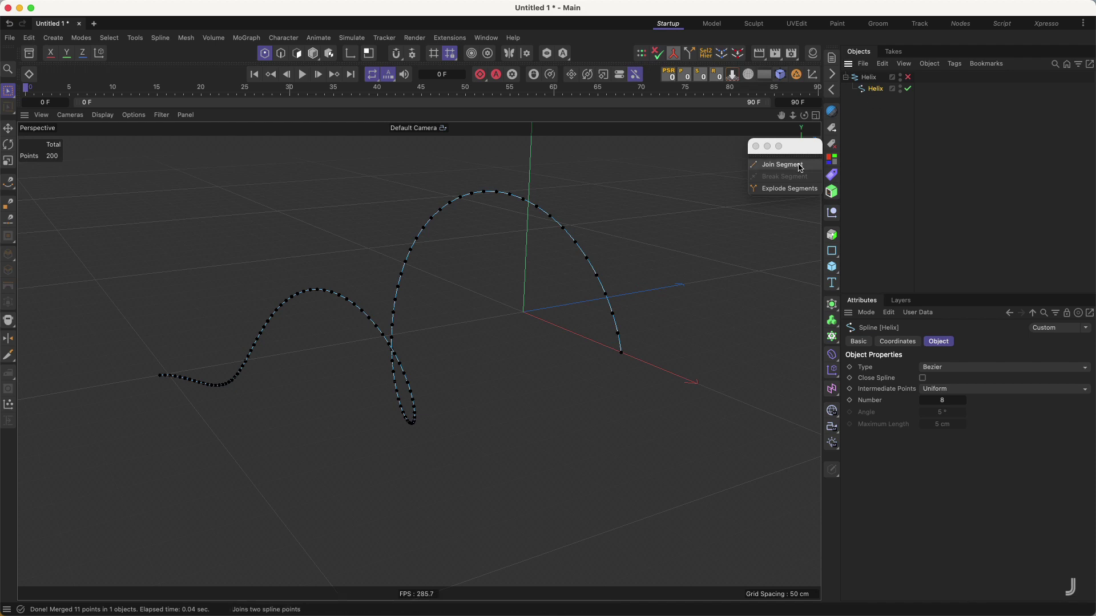
click(784, 190)
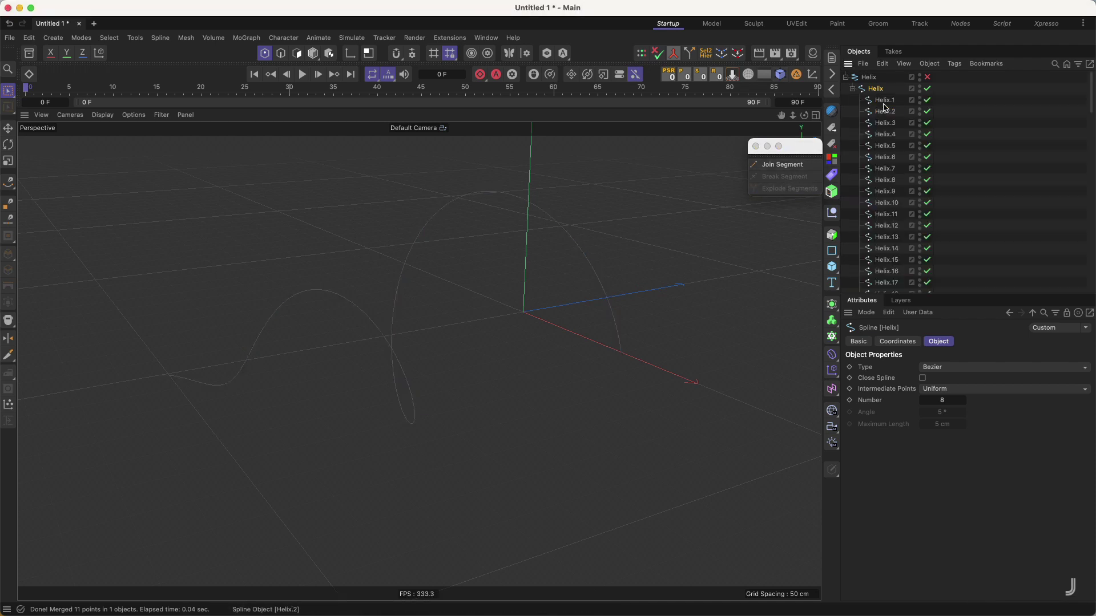
key(Down)
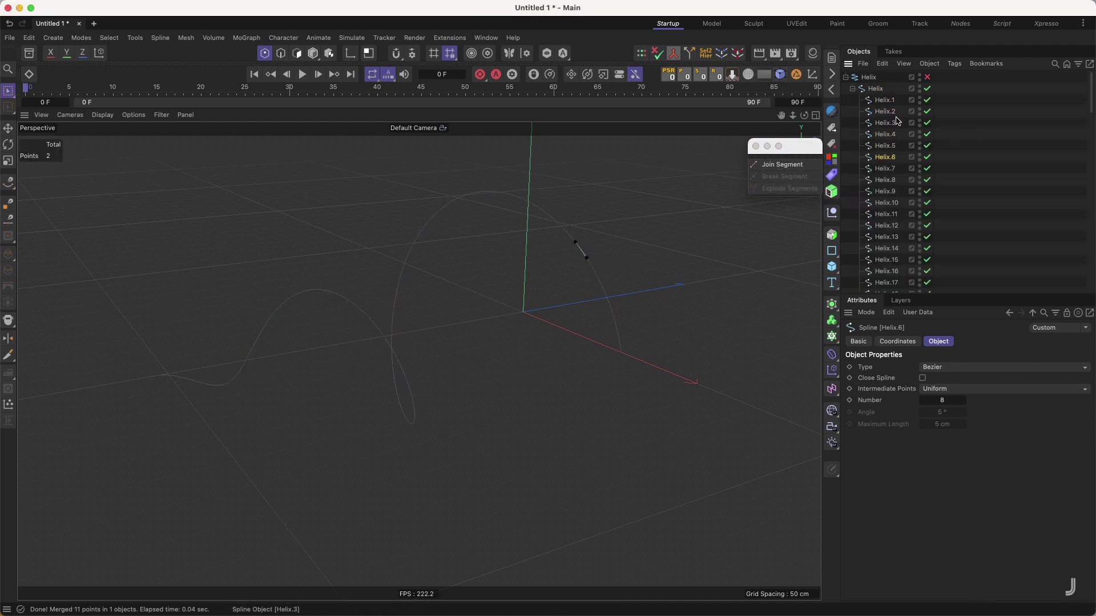
key(Down)
key(Down)
key(Down)
key(Down)
key(Down)
key(Down)
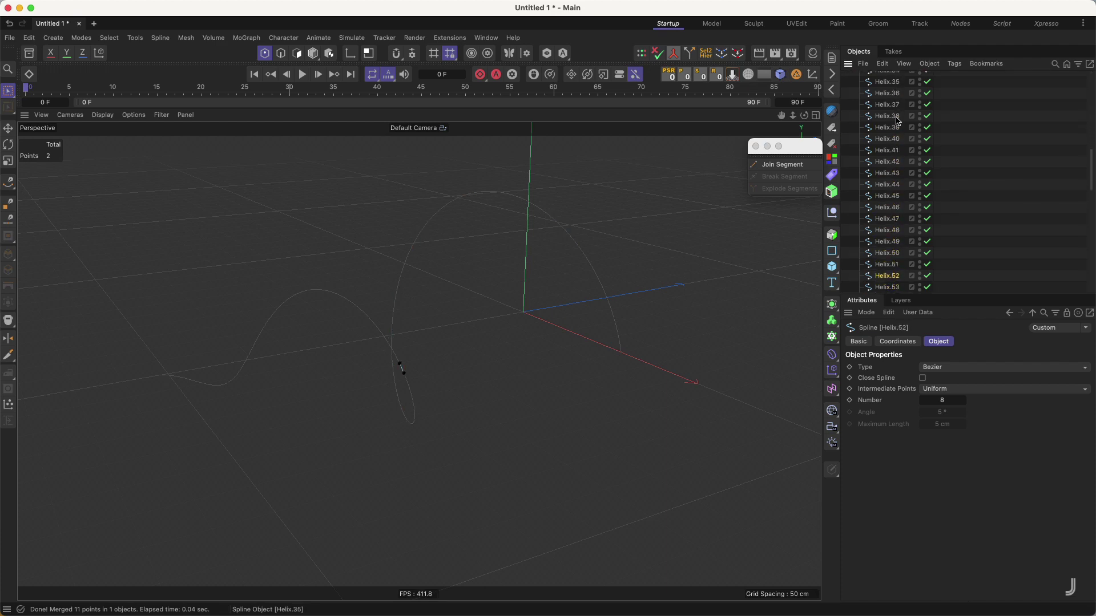
key(Down)
key(Down)
key(Down)
key(Down)
key(Down)
key(Down)
key(Down)
key(Down)
key(Down)
key(Down)
key(Down)
key(Down)
key(Down)
key(Down)
key(Down)
key(Down)
key(Down)
key(Down)
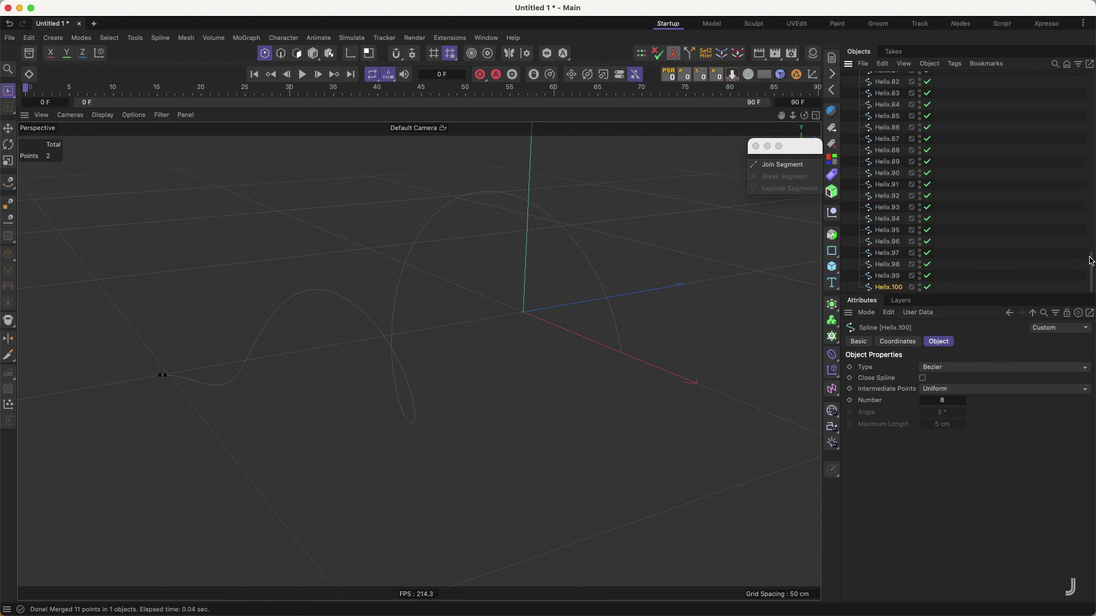
drag(1091, 273, 1022, 68)
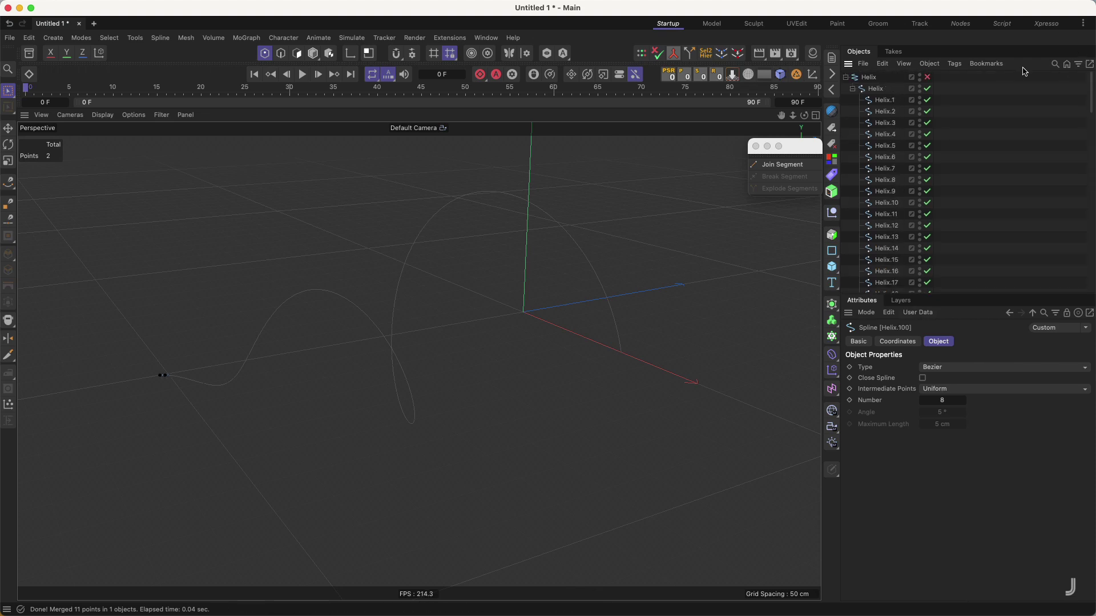
- Delete the exploded helix and add a Flower spline
click(868, 77)
key(Delete)
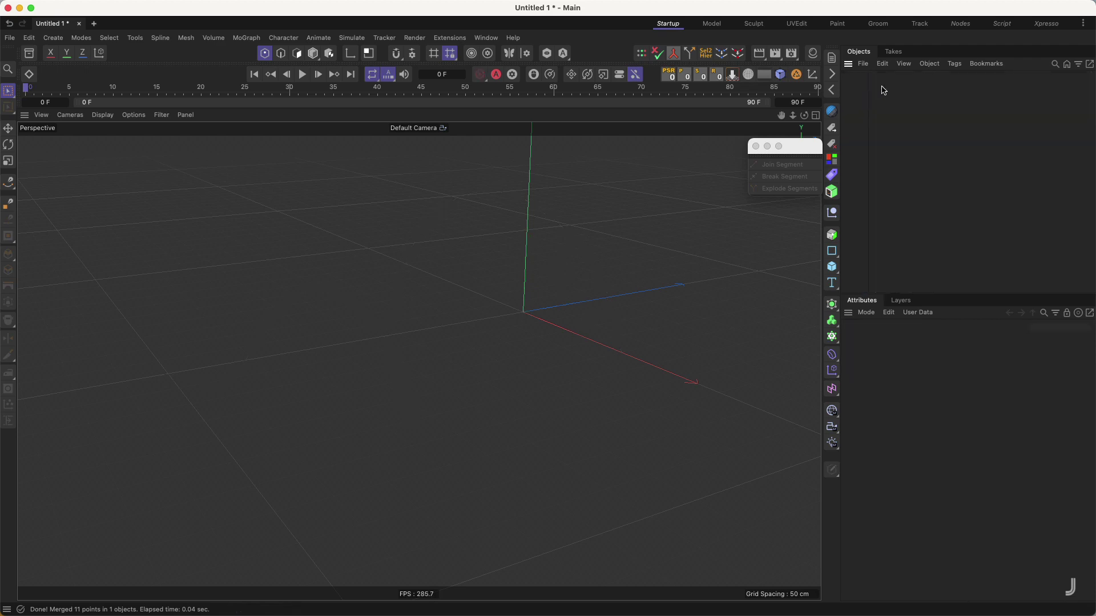
click(838, 252)
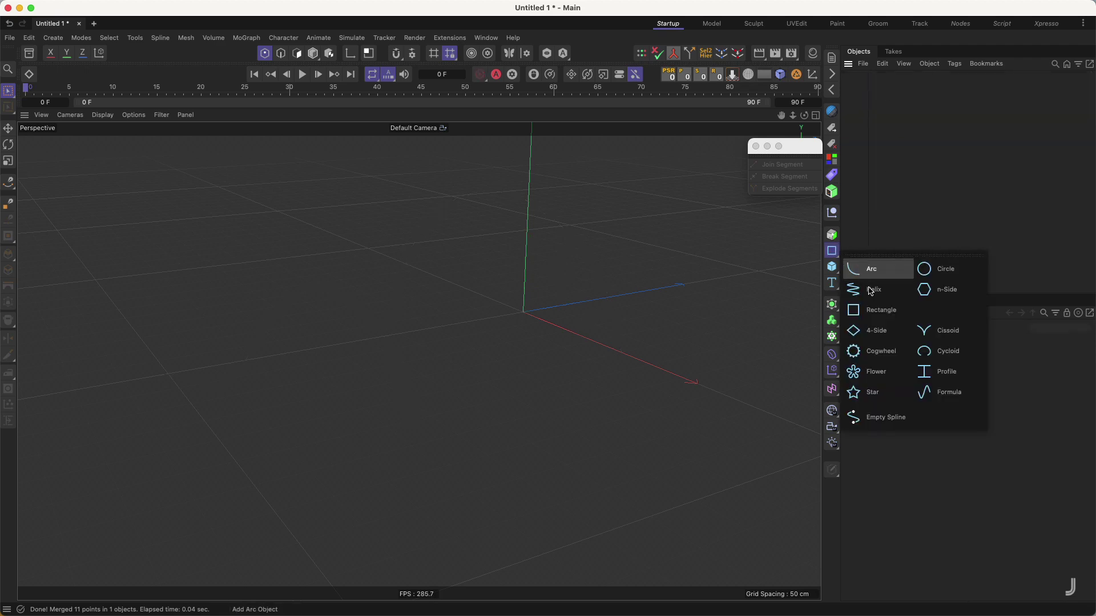
click(873, 369)
alt+drag(551, 330, 440, 303)
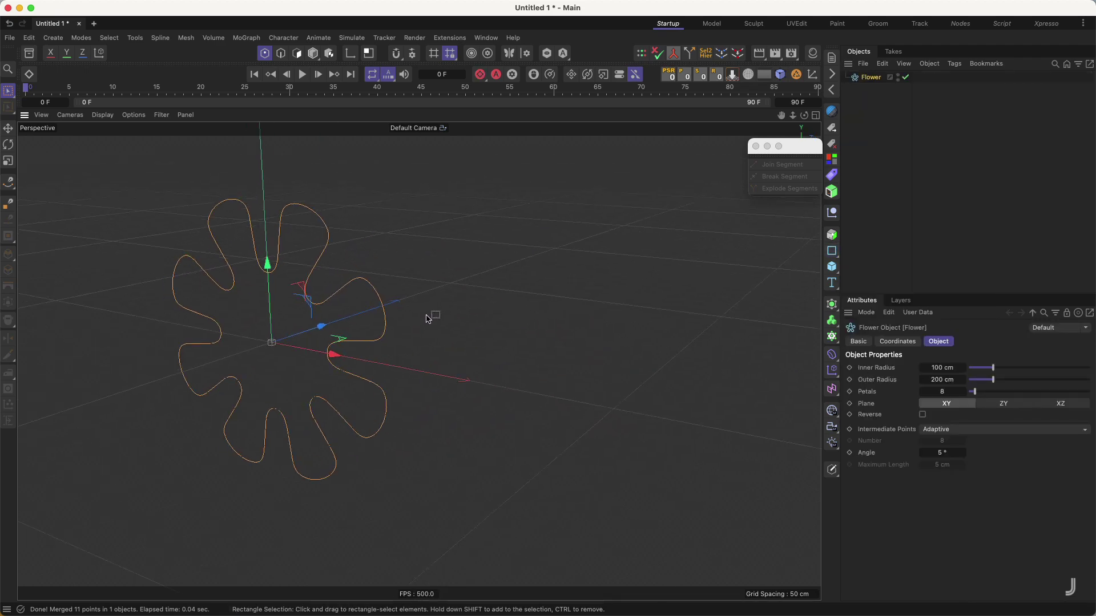
- Keep the Flower's name unchanged and convert it into an editable spline
double_click(881, 79)
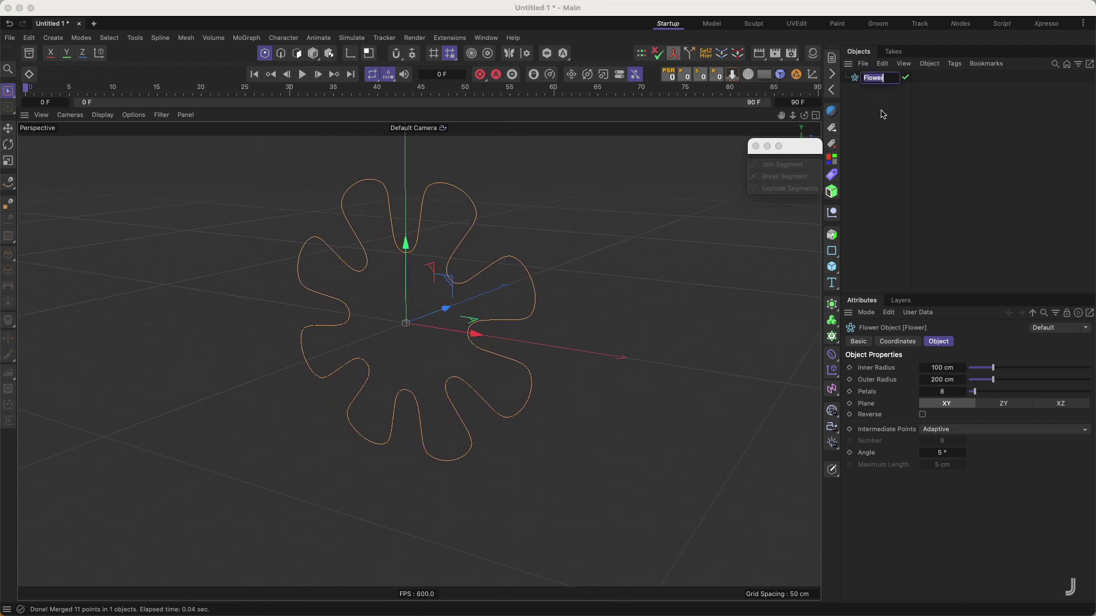
key(Return)
key(super+z)
key(super+shift+z)
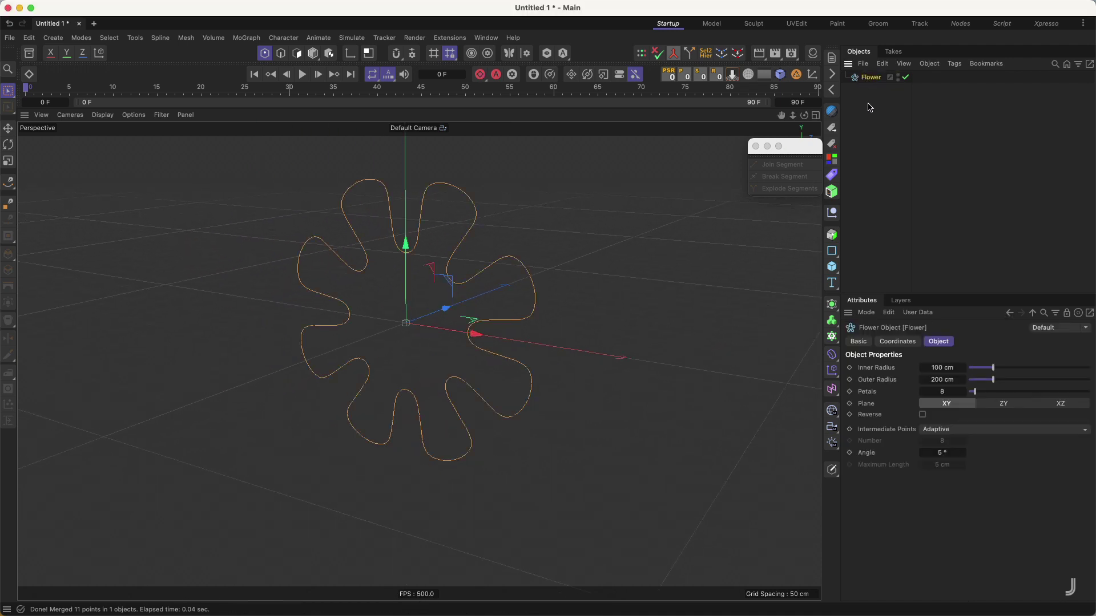
click(739, 56)
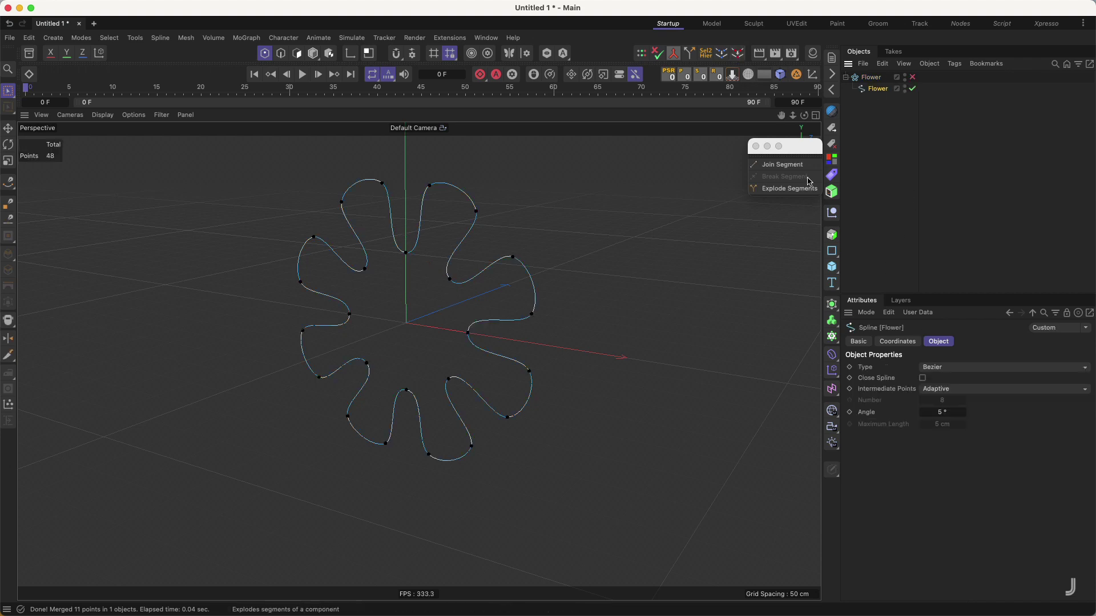
- Explode the flower into segments Flower.1 onward, browse them, then delete the whole hierarchy
click(797, 188)
click(877, 106)
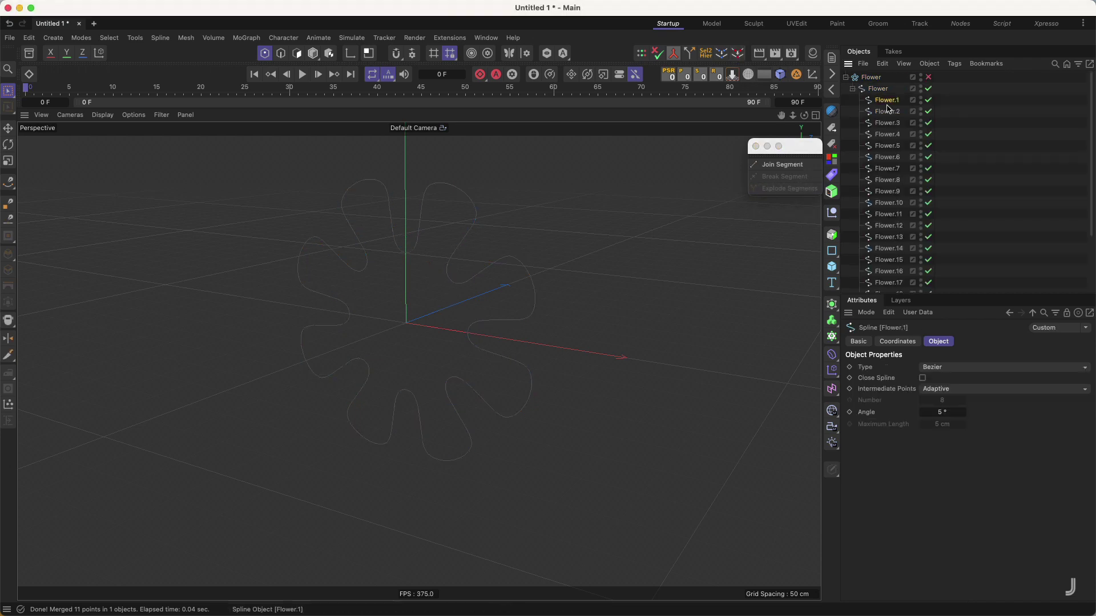
key(Down)
key(Down)
key(Down)
key(Down)
key(Down)
key(Down)
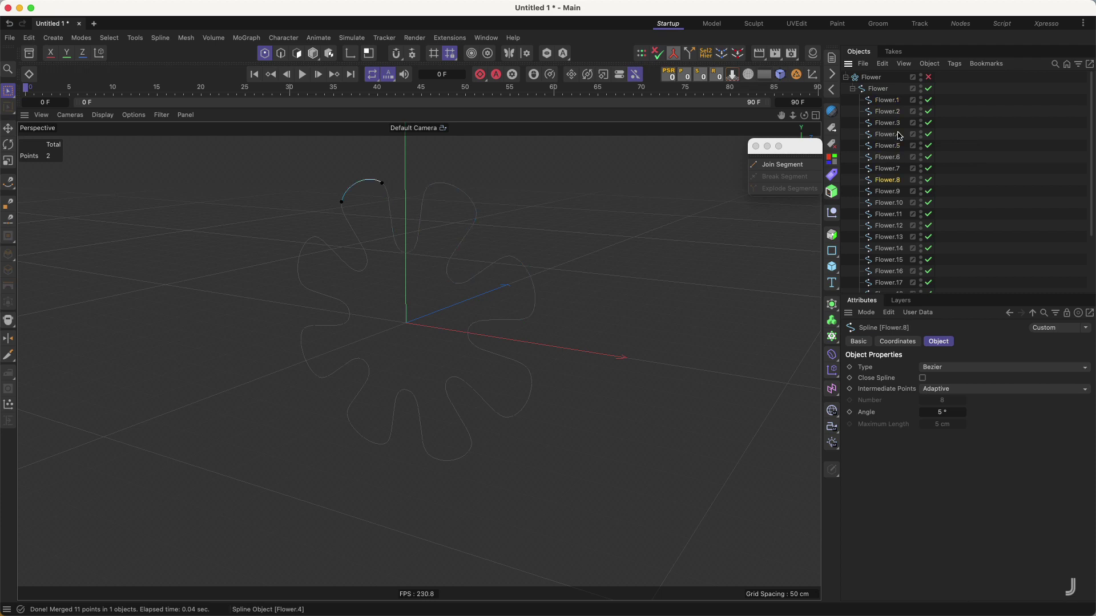
key(Down)
key(Down)
key(Down)
key(Down)
key(Down)
key(Down)
key(Down)
key(Down)
key(Down)
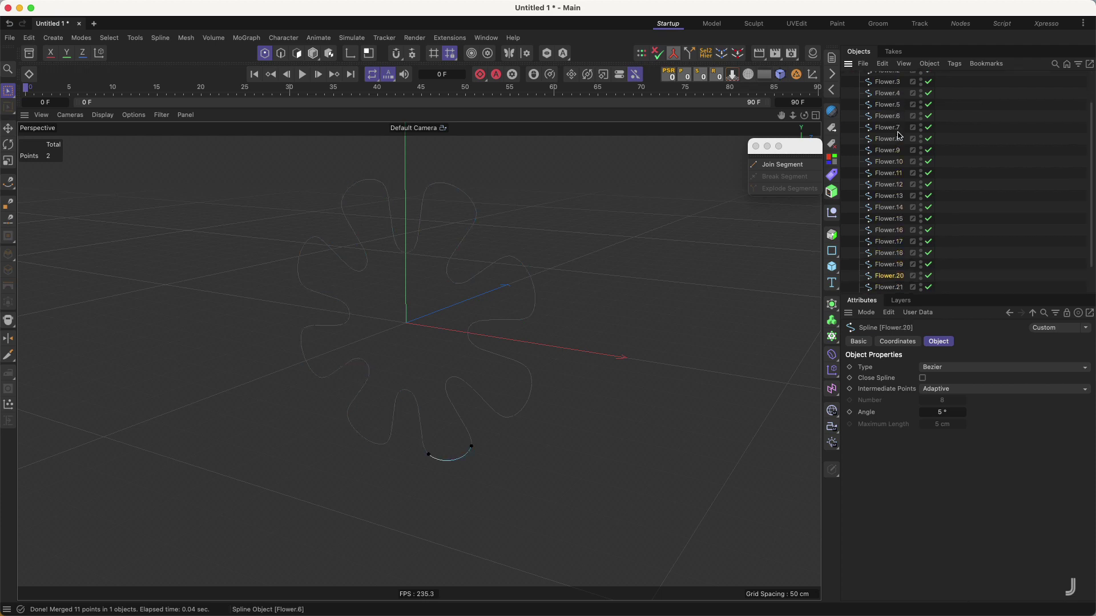
key(Down)
key(Down)
key(Down)
key(Down)
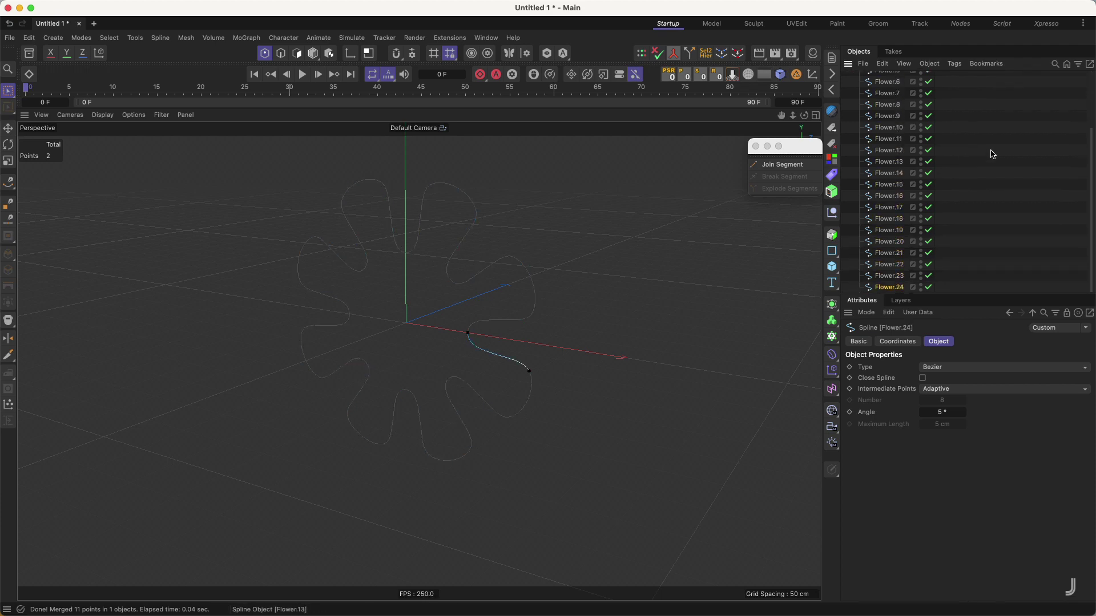
scroll(902, 228, up, 3)
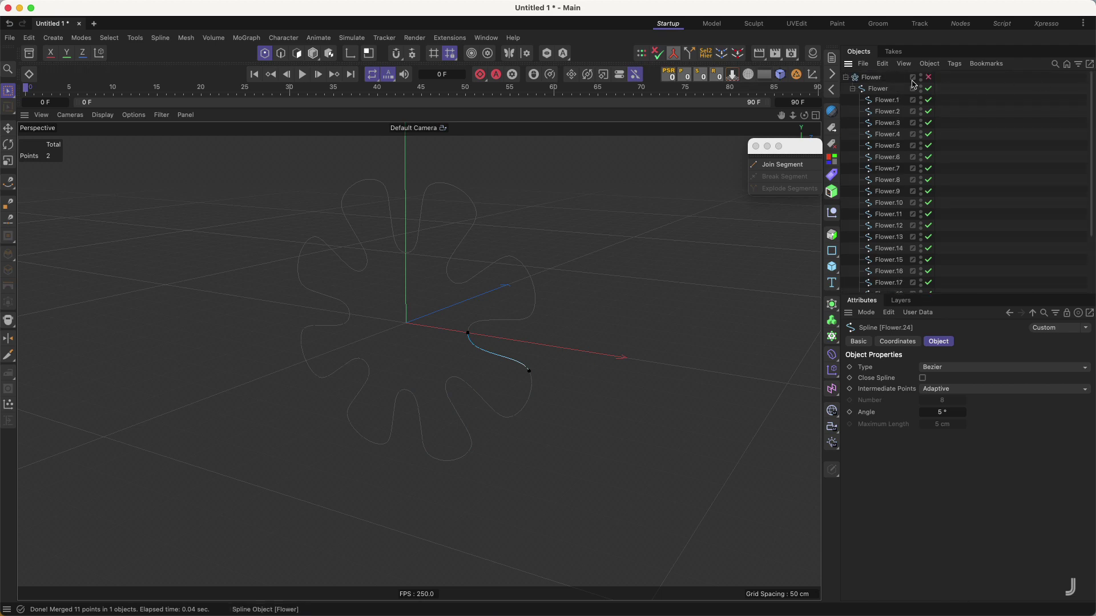
click(875, 78)
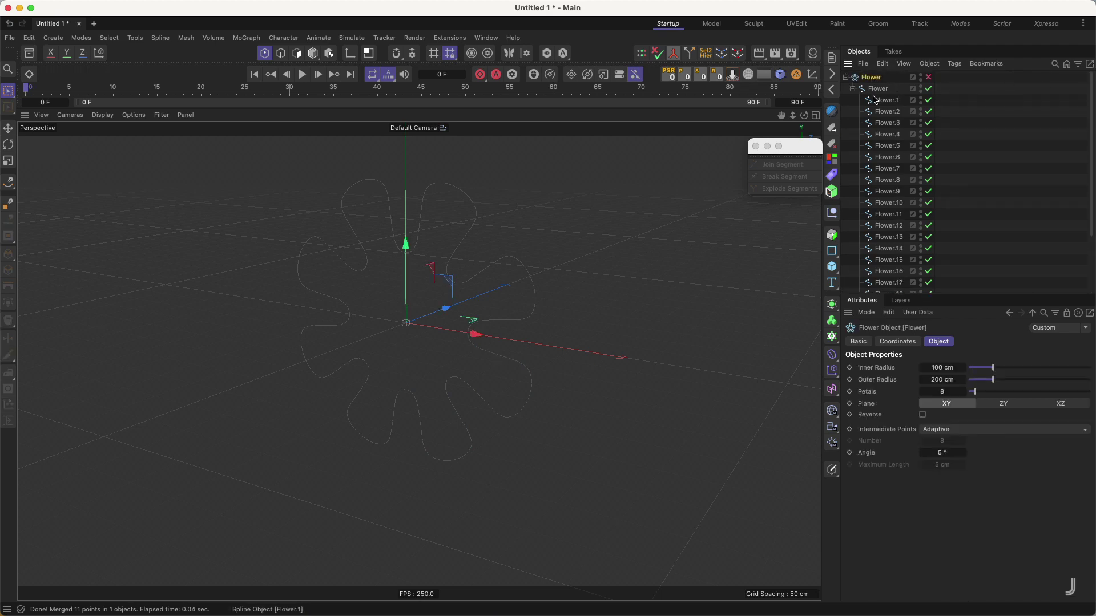
key(Delete)
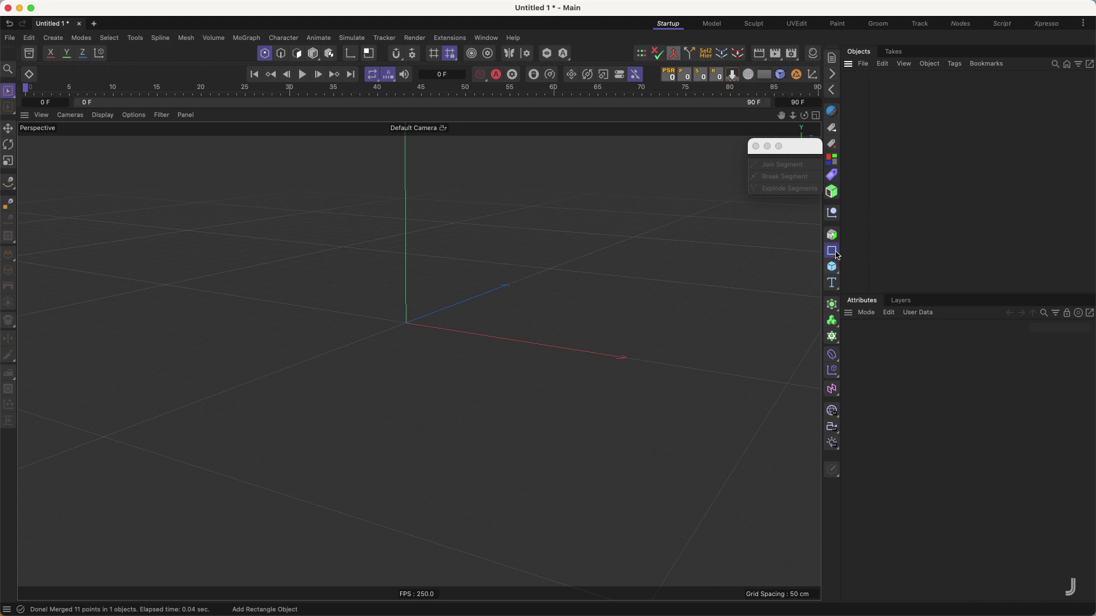
- Add a new Flower spline and make it editable with C
click(833, 252)
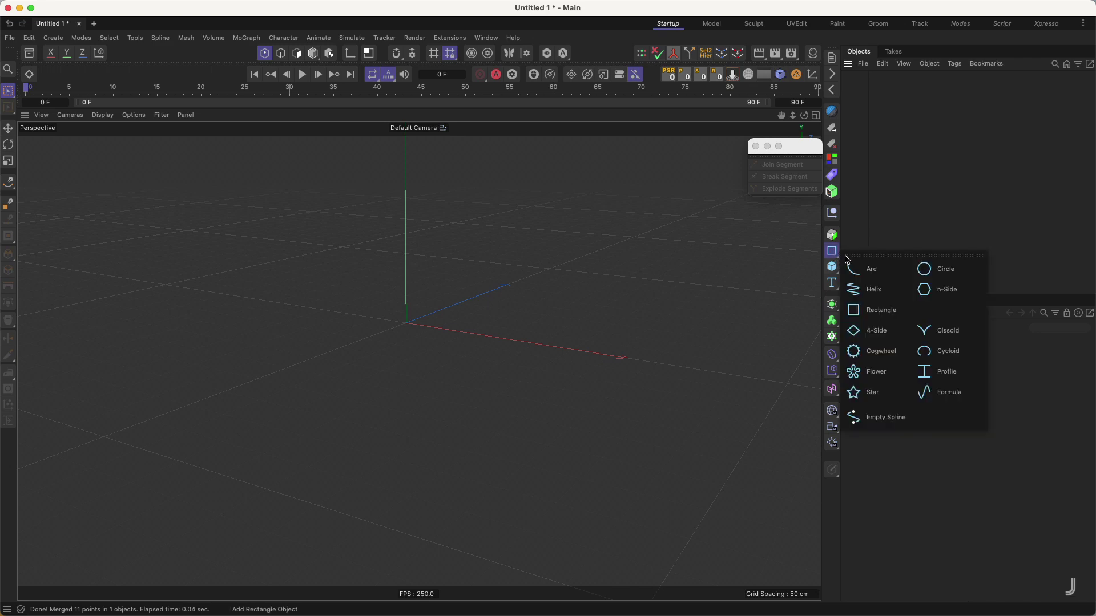
click(868, 372)
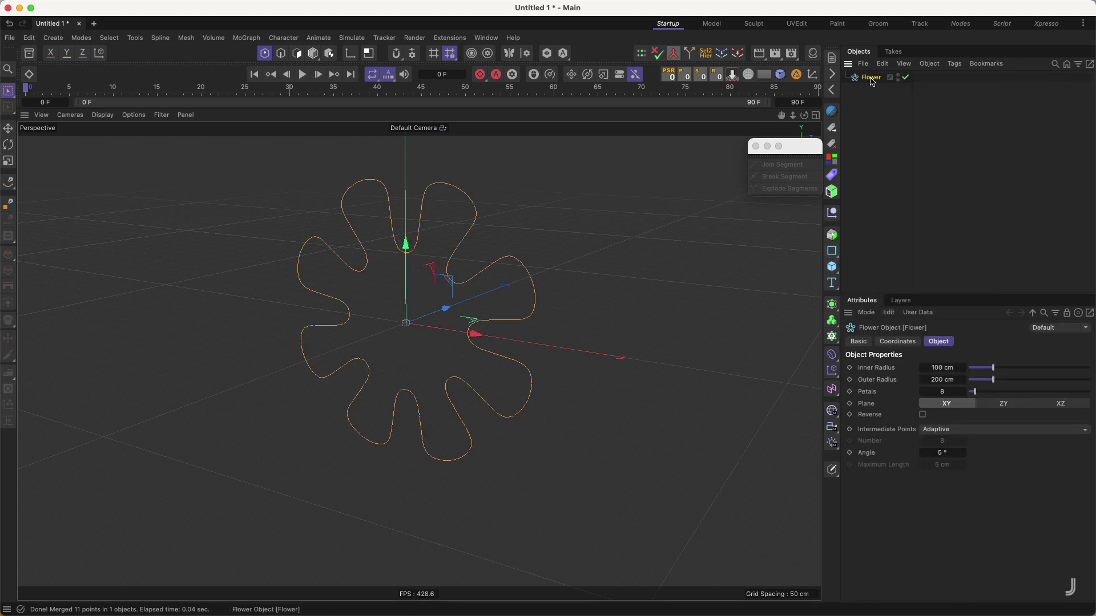
key(c)
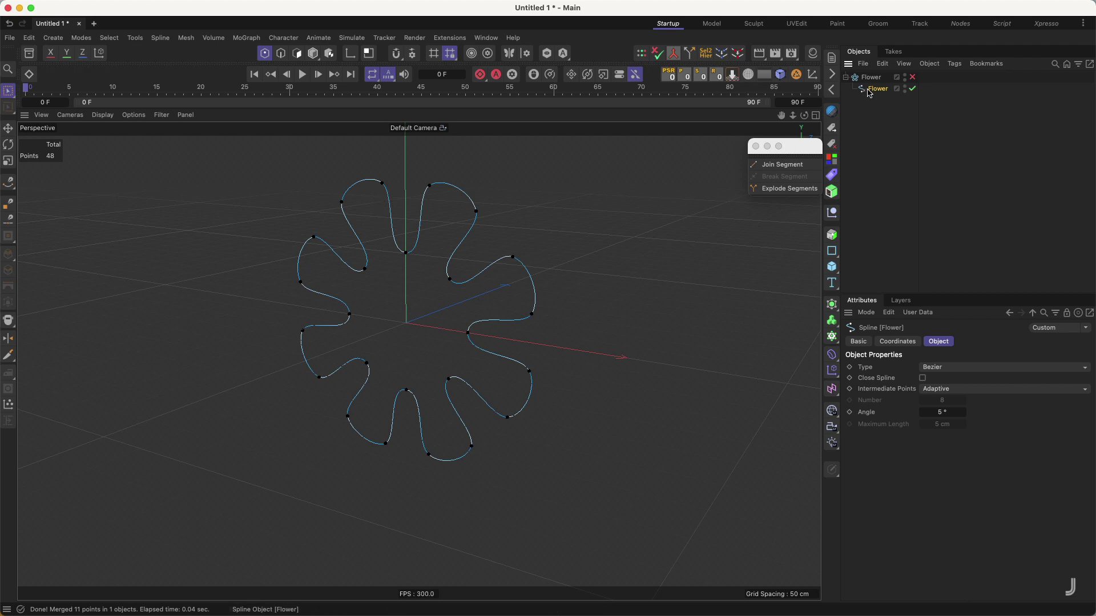
- Weld the Flower's overlapping points with Spline Connect at tolerance 0.1 and close the spline
click(722, 54)
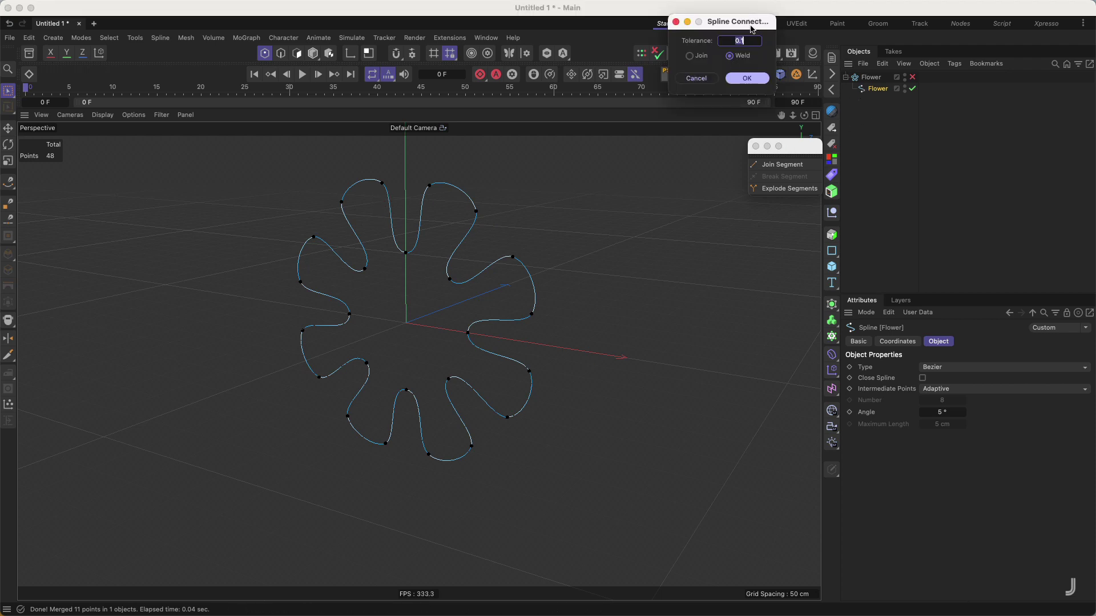
drag(752, 28, 705, 135)
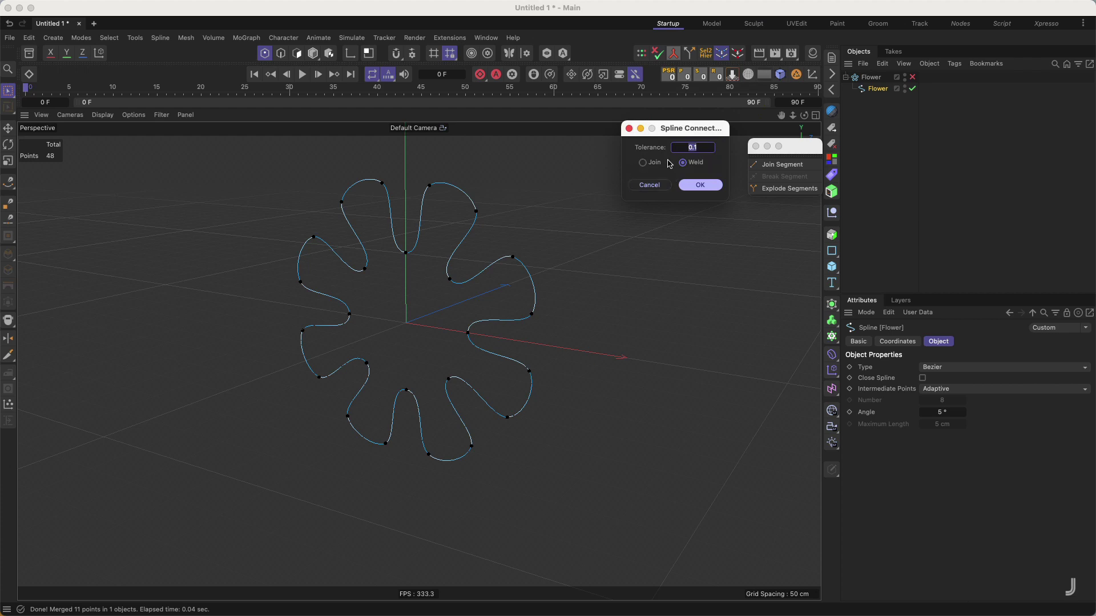
click(710, 186)
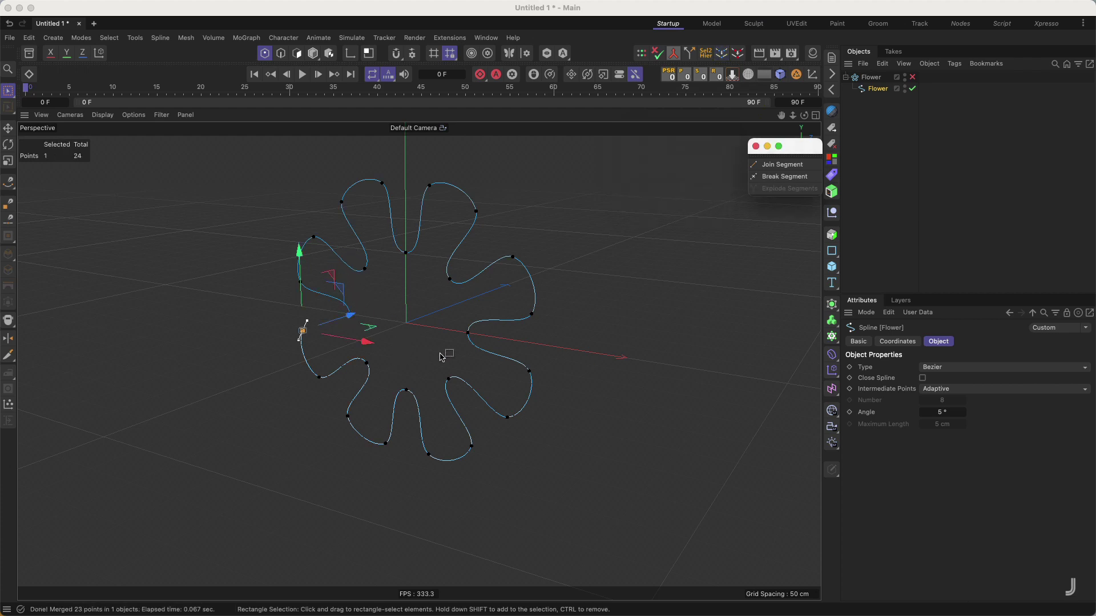
mouse_move(431, 335)
alt+mouse_down()
mouse_move(421, 361)
mouse_move(641, 318)
alt+mouse_up()
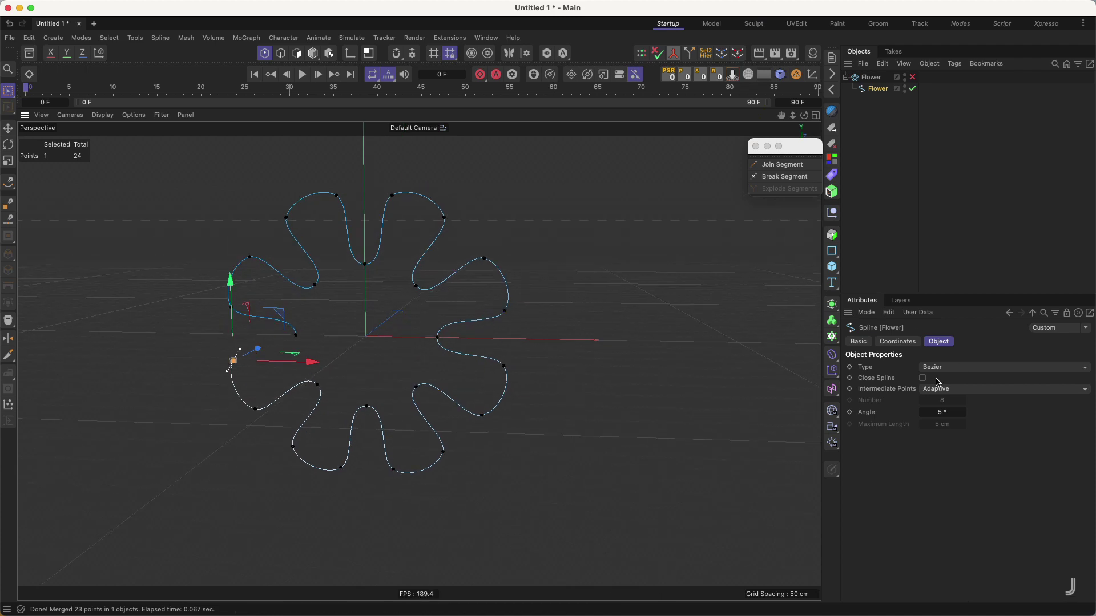
mouse_move(338, 362)
alt+mouse_down()
mouse_move(366, 337)
mouse_move(388, 337)
mouse_move(421, 362)
mouse_move(303, 361)
alt+mouse_up()
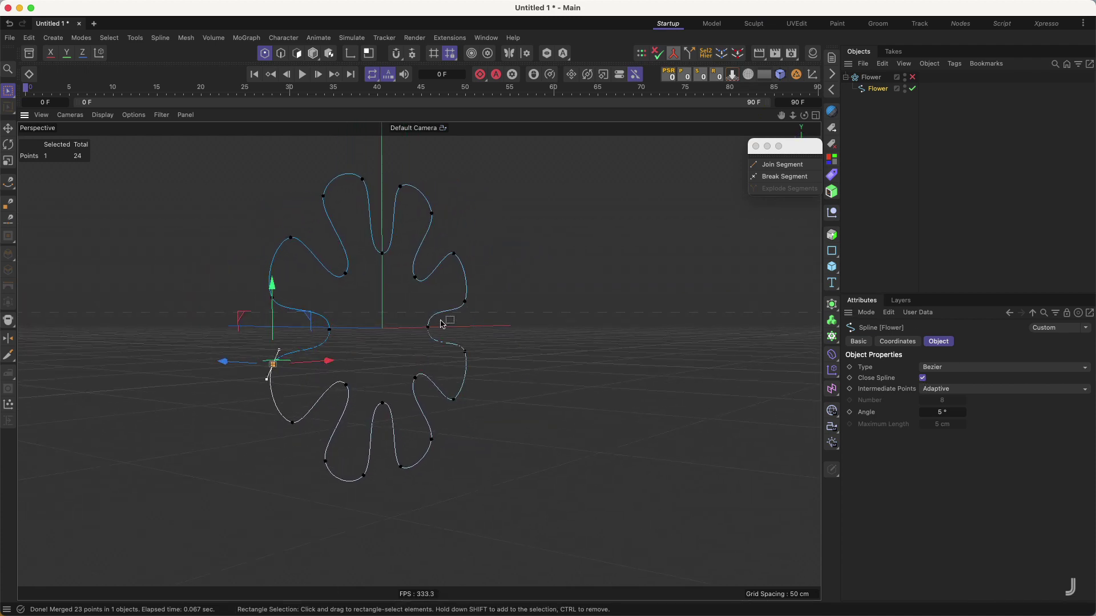
alt+drag(441, 324, 276, 322)
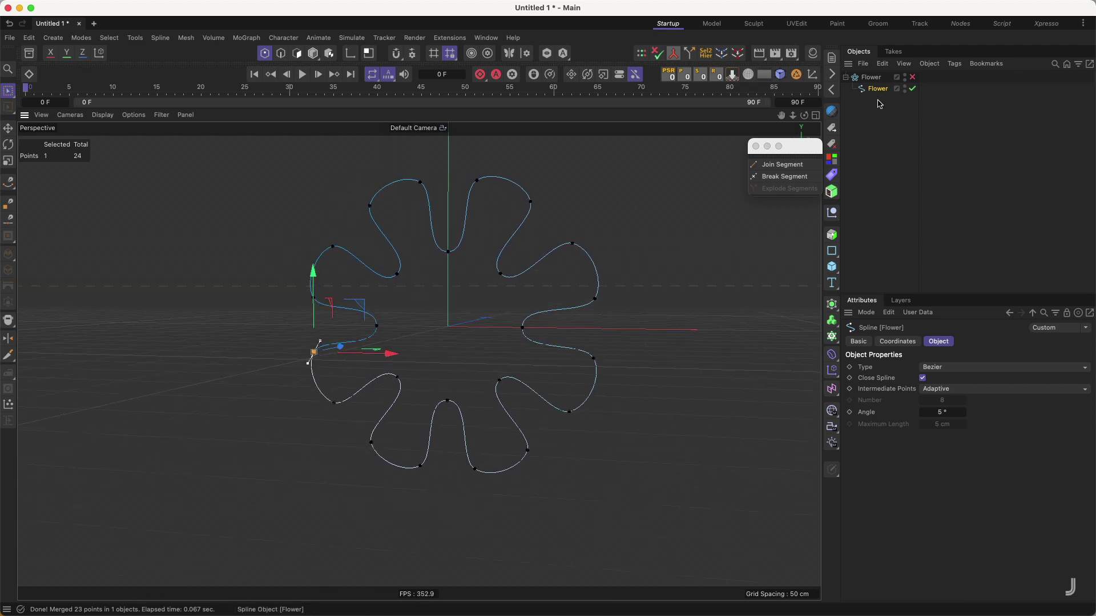
- Delete the Flower and add an Arc spline with a 30° End Angle
key(Up)
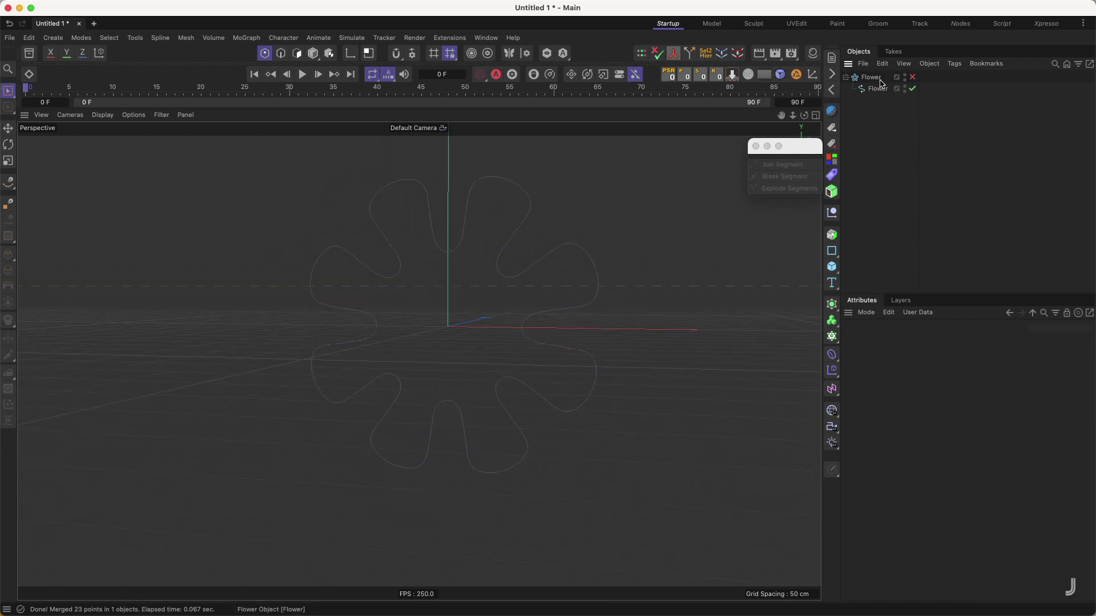
key(Delete)
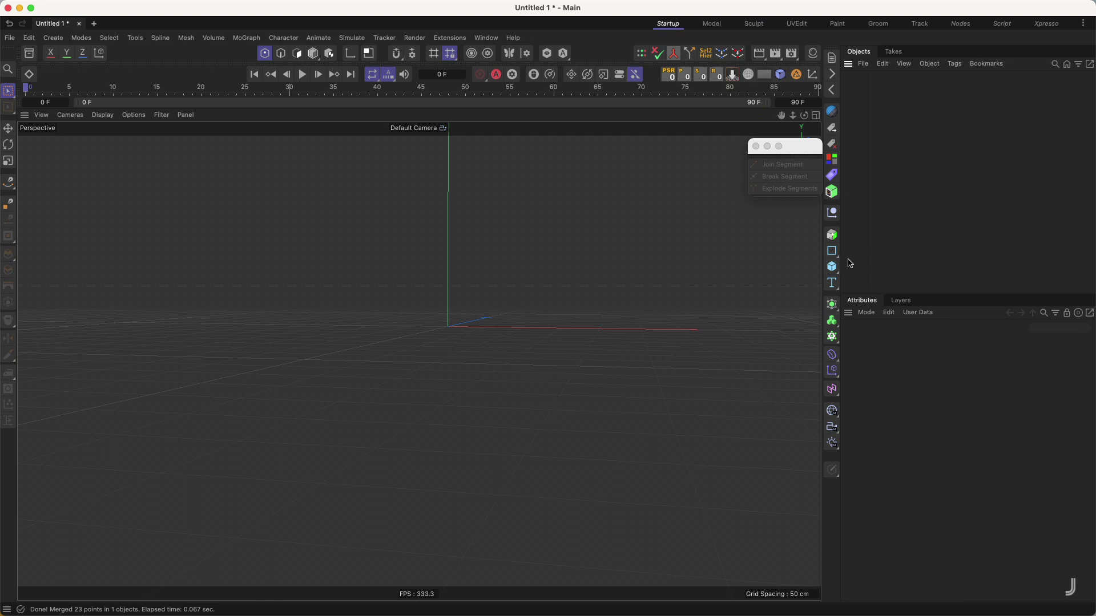
click(831, 251)
click(868, 268)
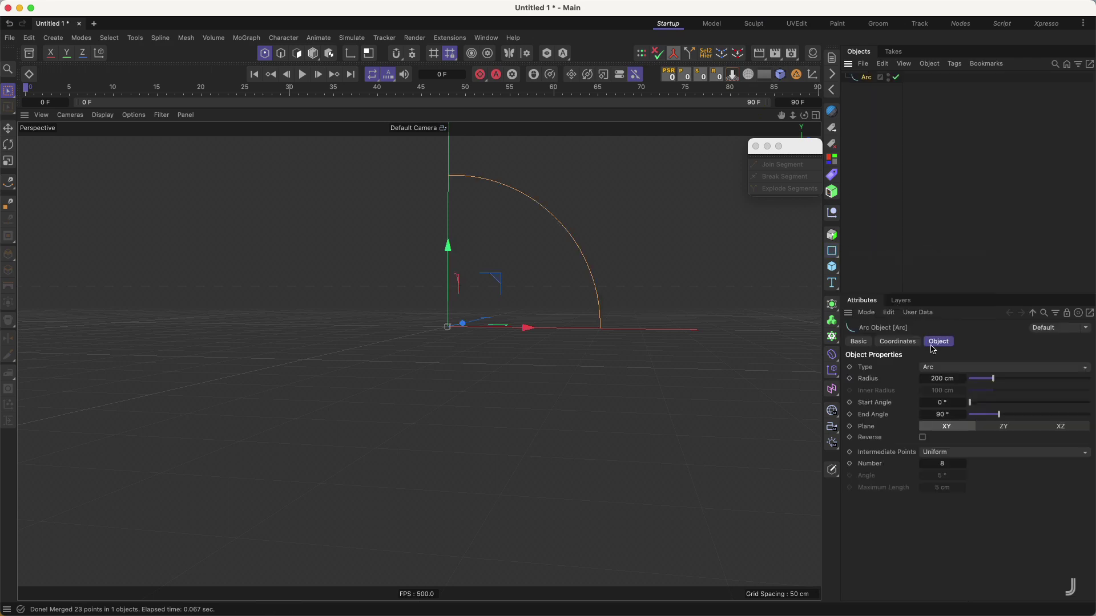
click(939, 413)
text(30)
key(Return)
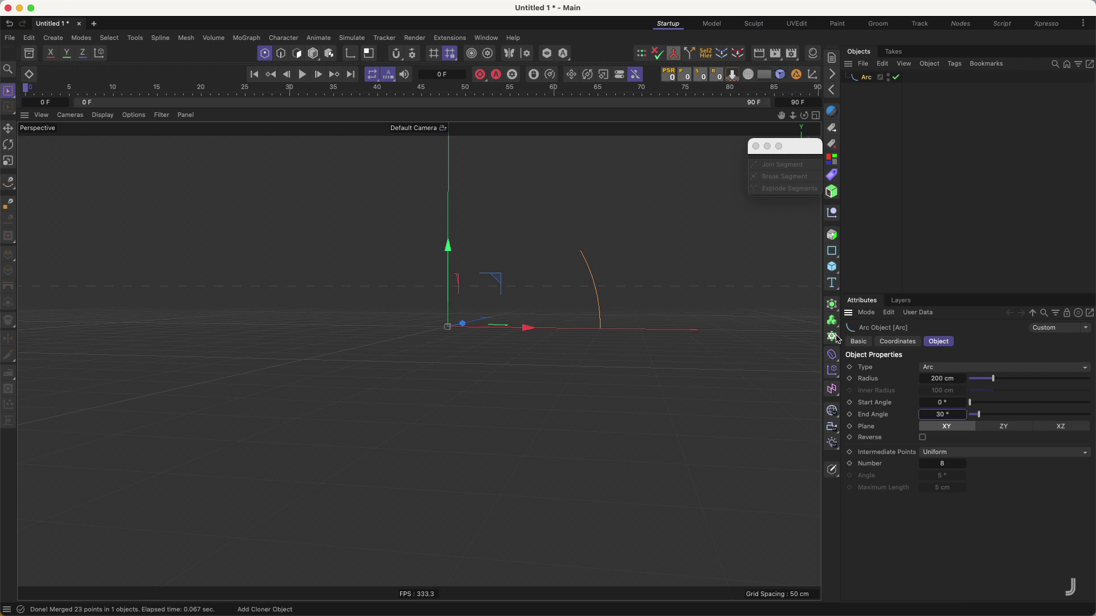
- Clone the Arc with a Radial Cloner in the XY plane, Radius 0 cm, Count 12
click(833, 337)
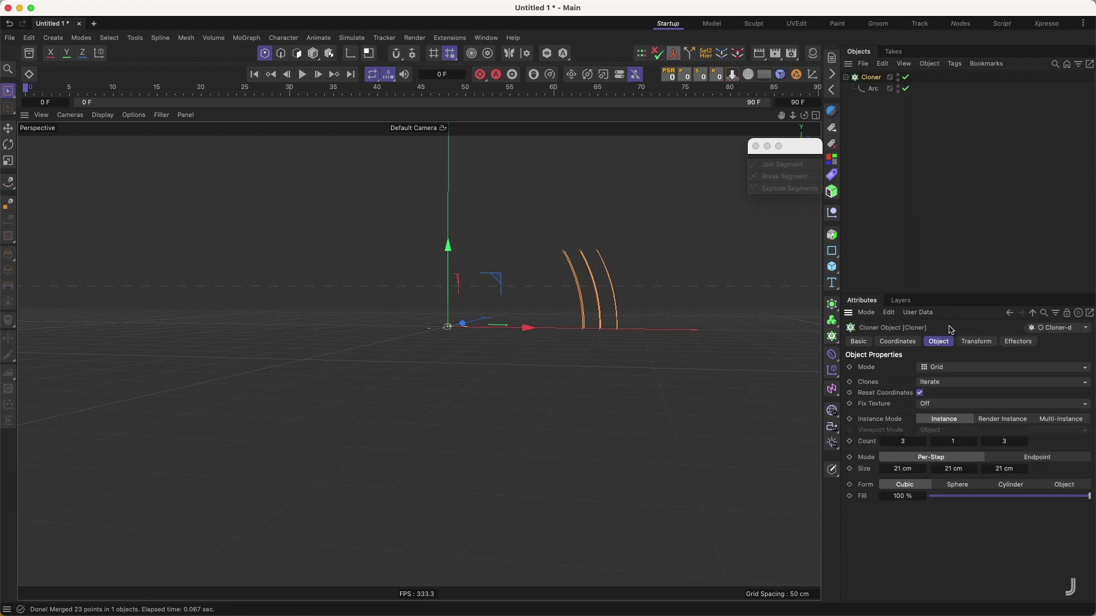
click(948, 368)
click(949, 409)
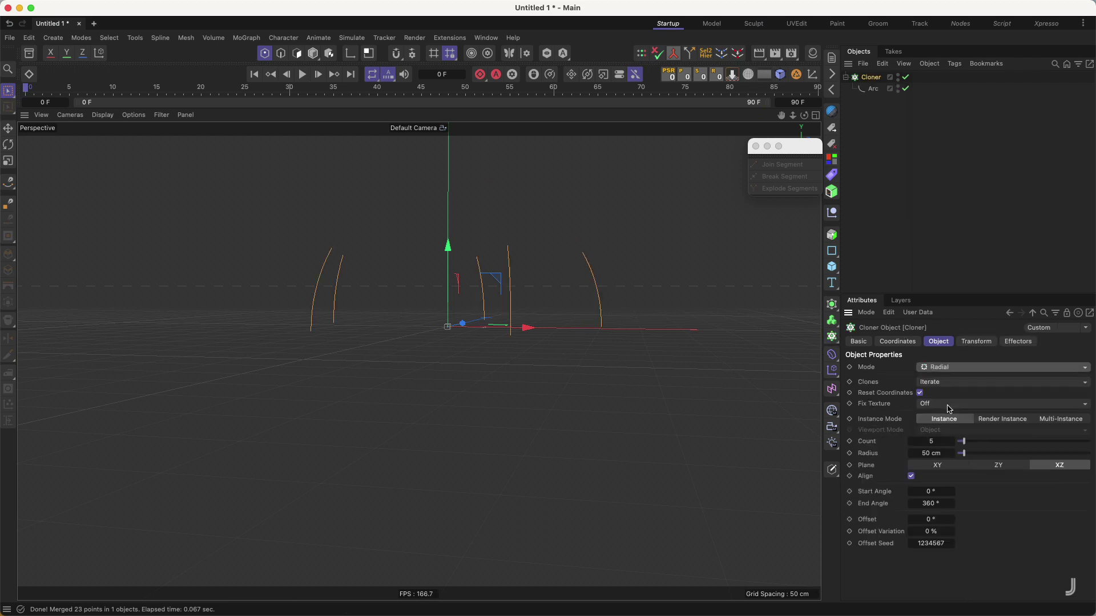
click(941, 466)
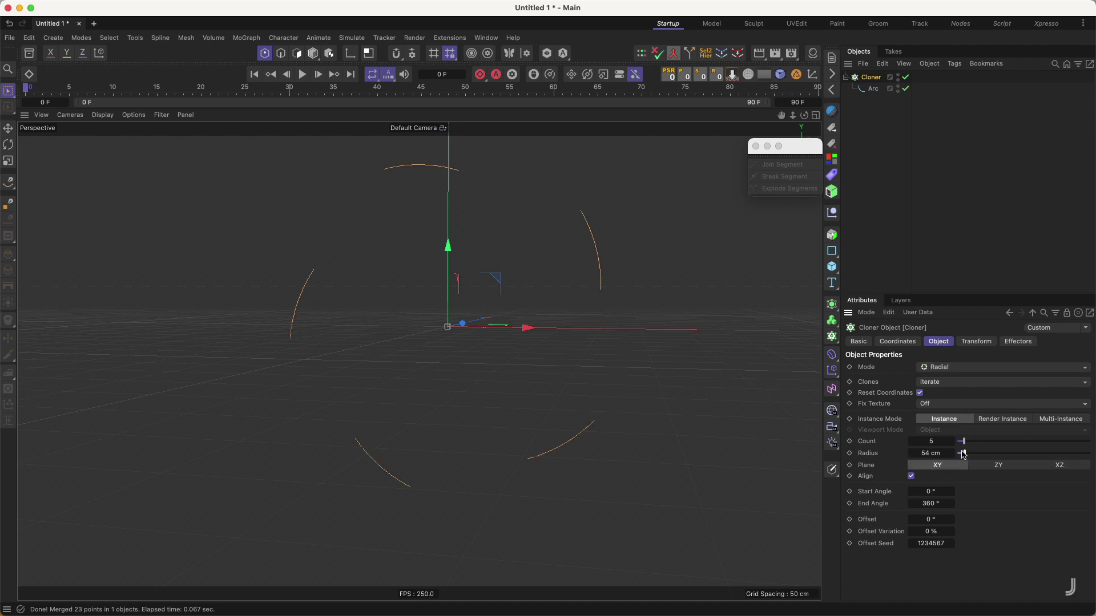
drag(963, 454, 934, 441)
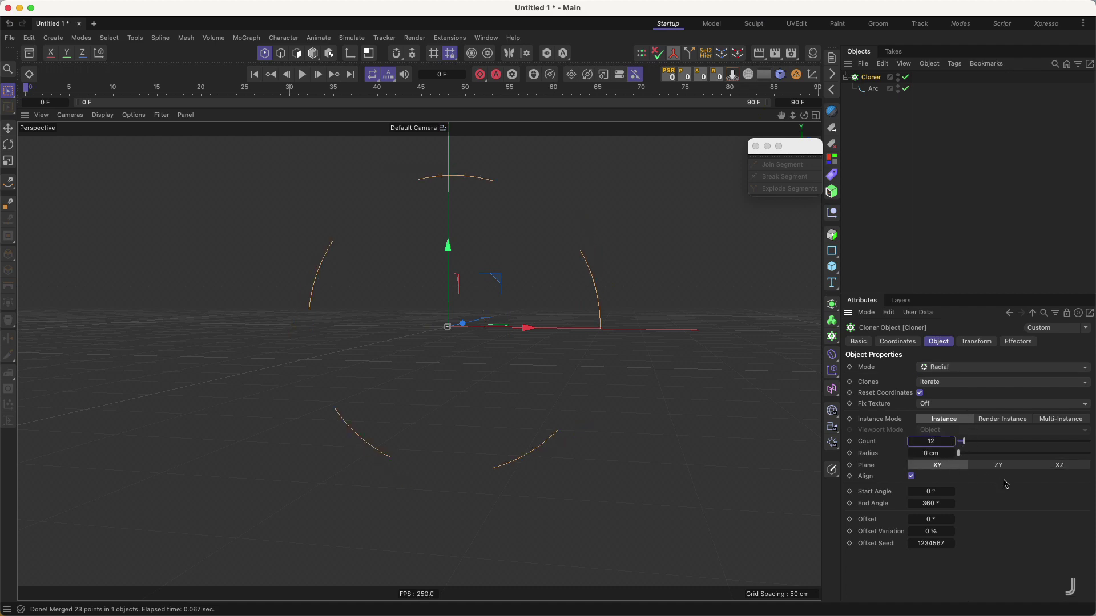
click(873, 89)
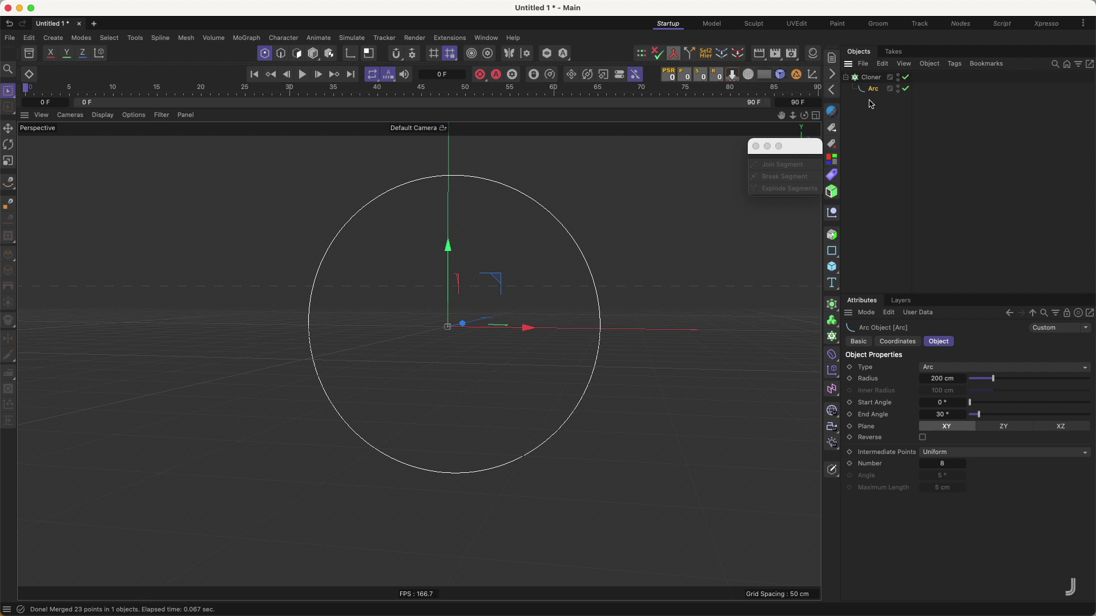
- Wrap the Cloner in a Connect generator and convert it into one editable 60-point spline
click(870, 77)
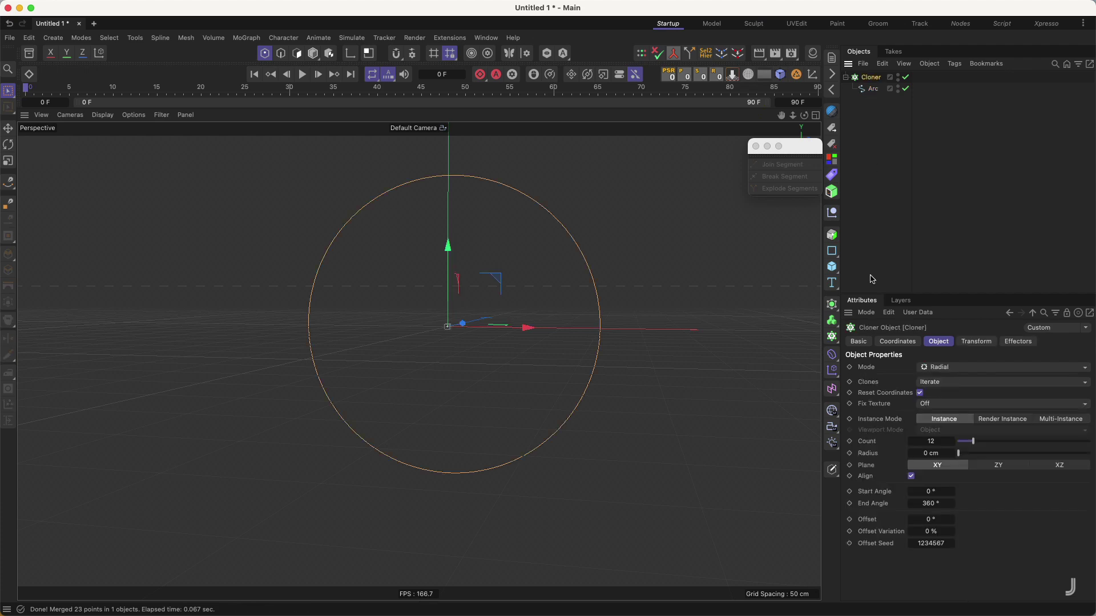
click(833, 308)
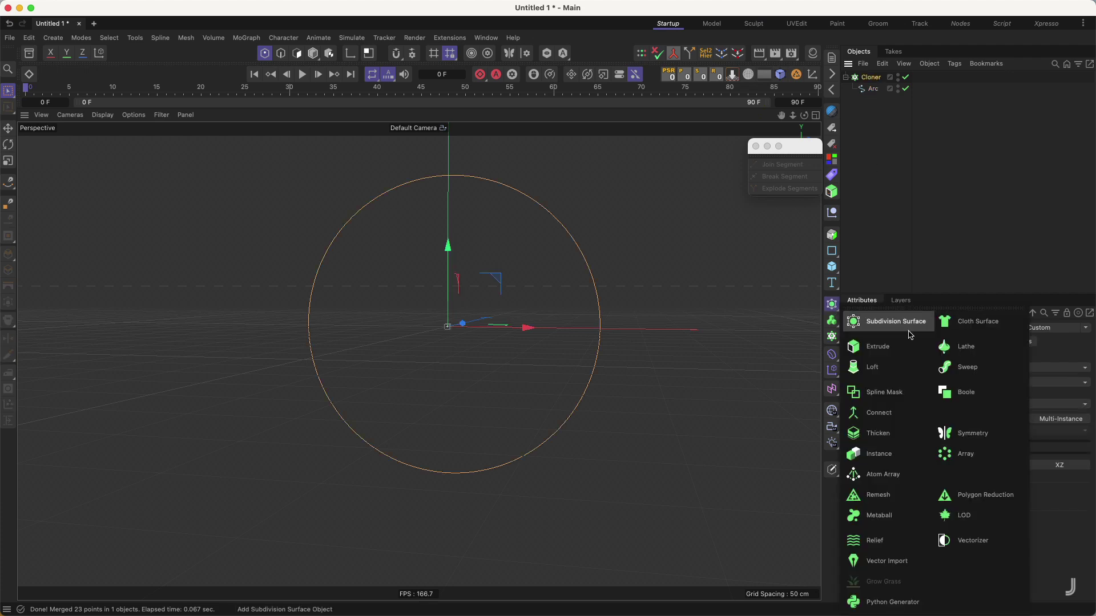
click(885, 413)
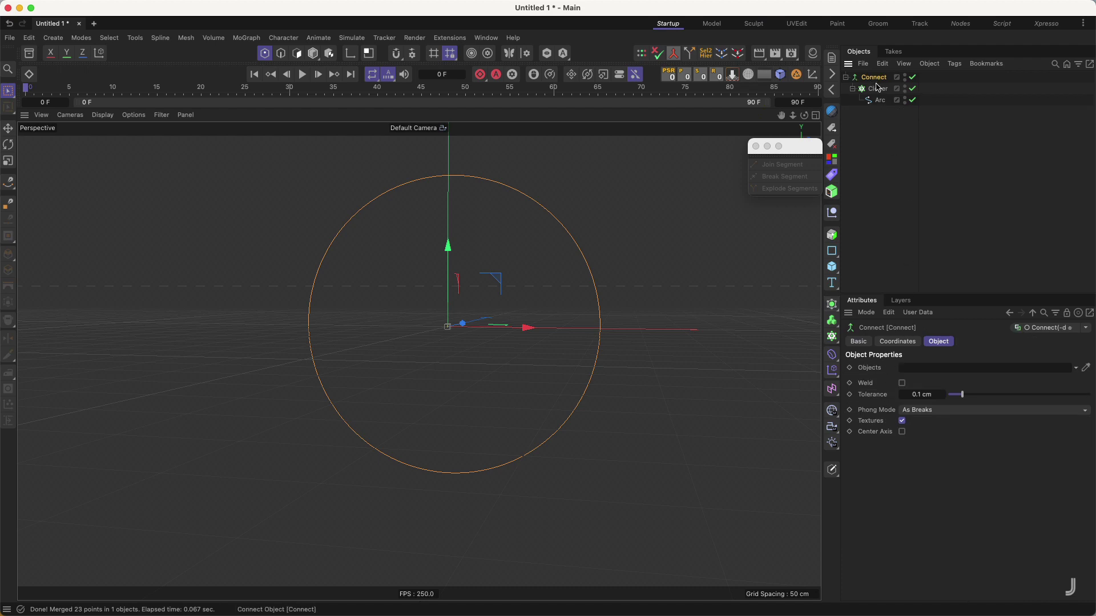
key(c)
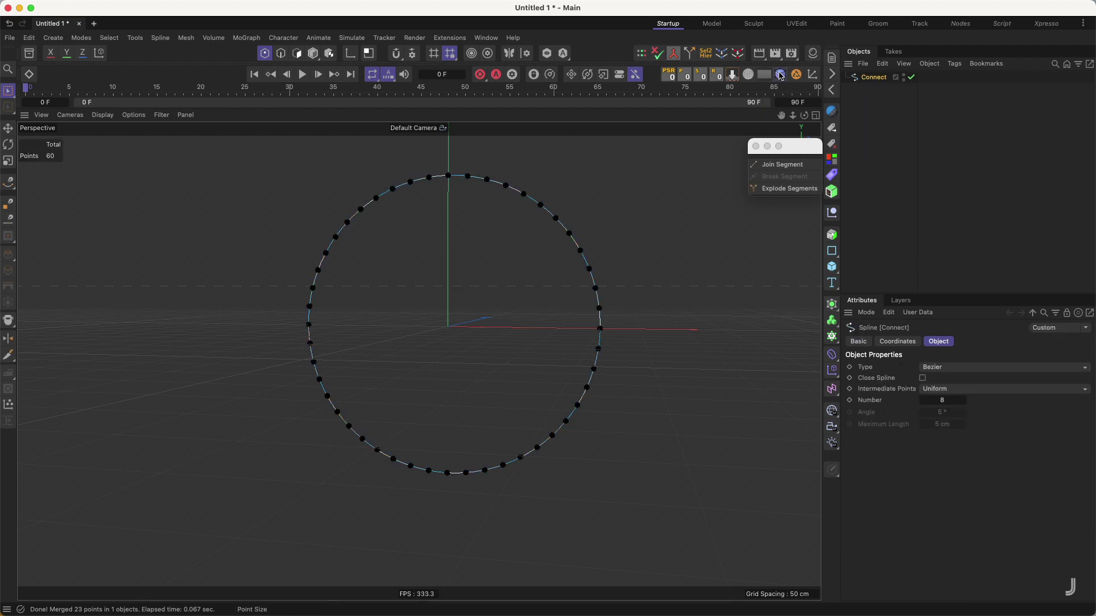
scroll(465, 215, up, 5)
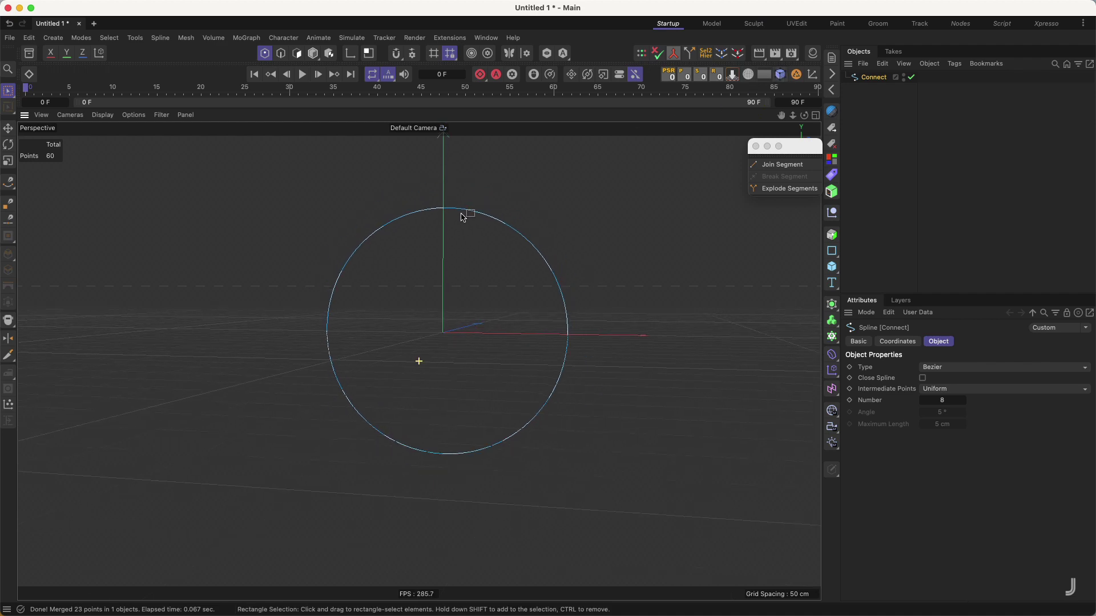
alt+drag(492, 193, 433, 232)
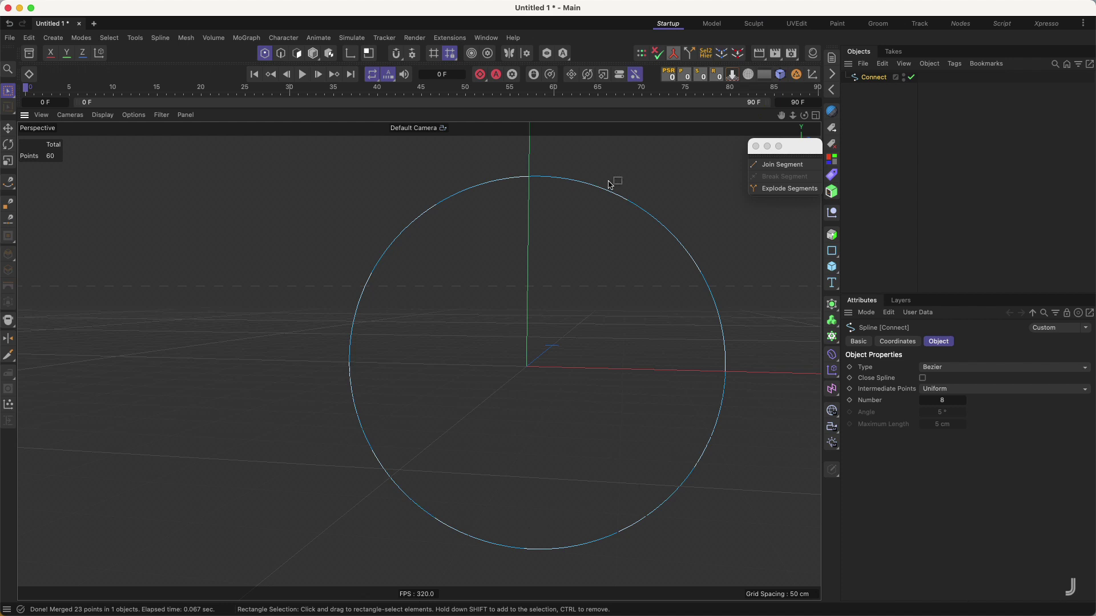
click(780, 76)
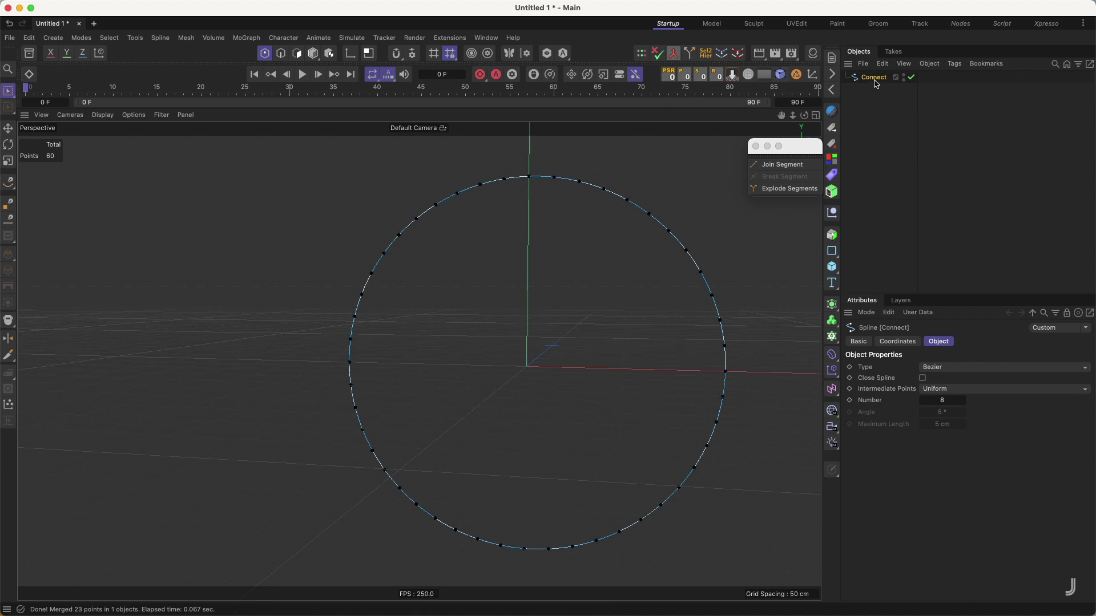
click(873, 89)
- Weld the circle's duplicate points to 48 and enable Close Spline
click(725, 56)
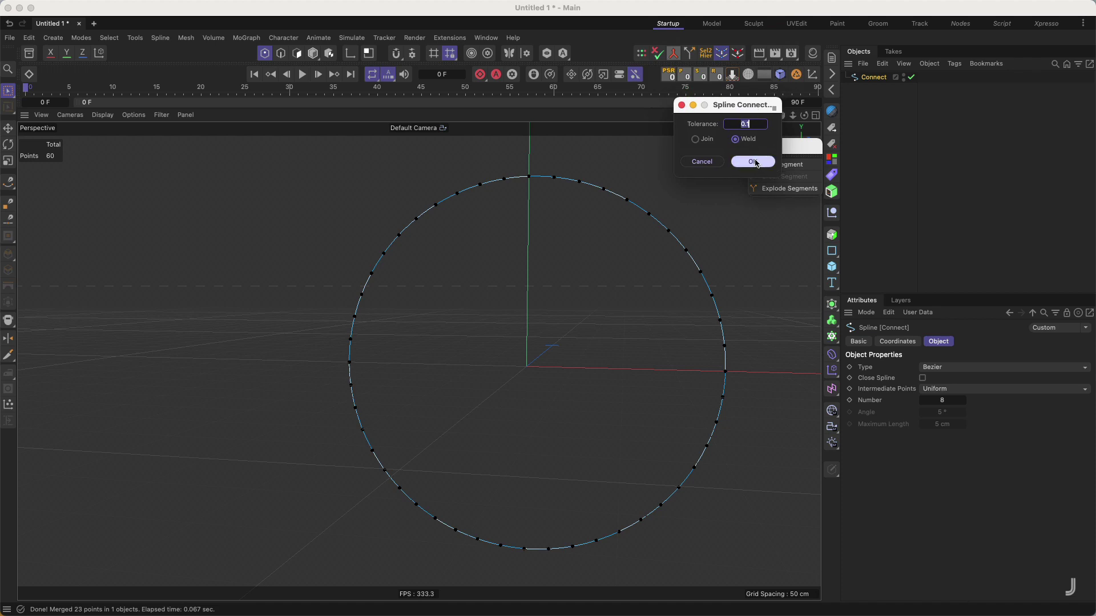
click(752, 161)
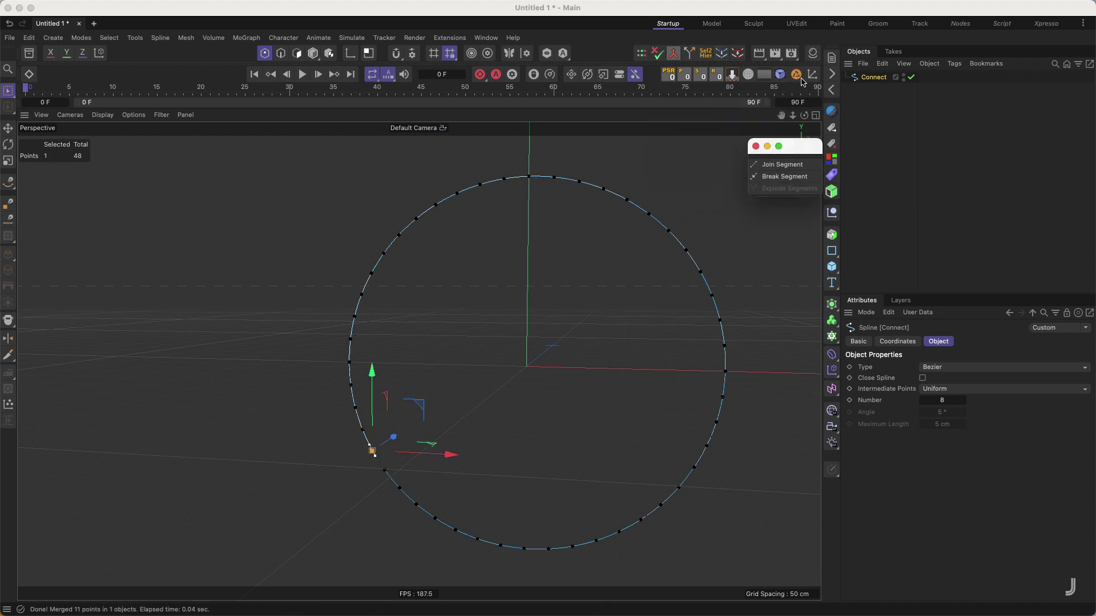
click(635, 185)
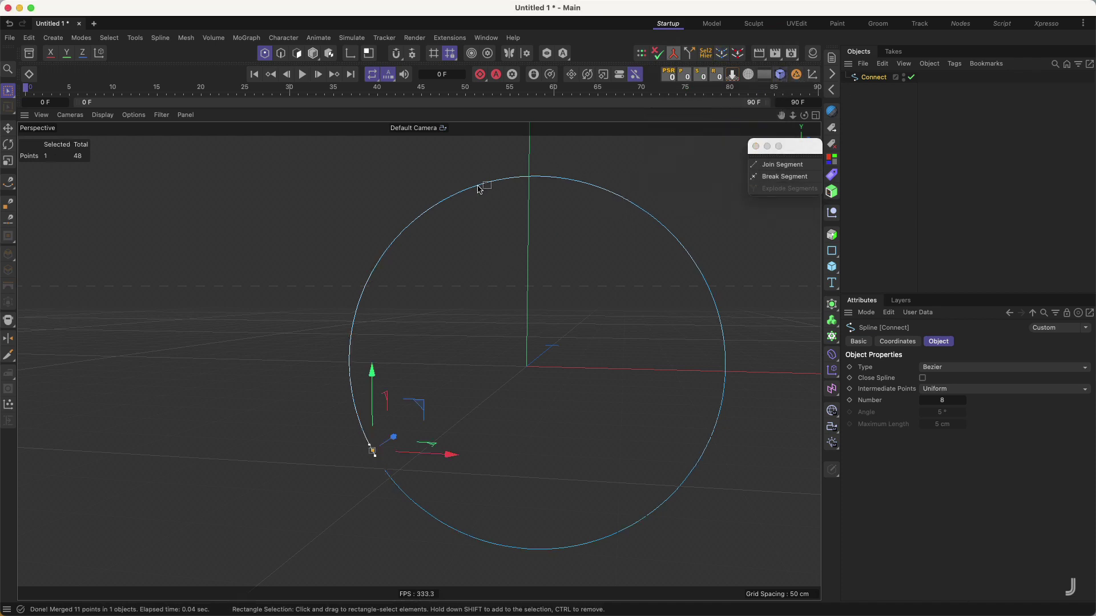
click(922, 378)
- Delete the Connect spline, leaving the scene empty
click(872, 93)
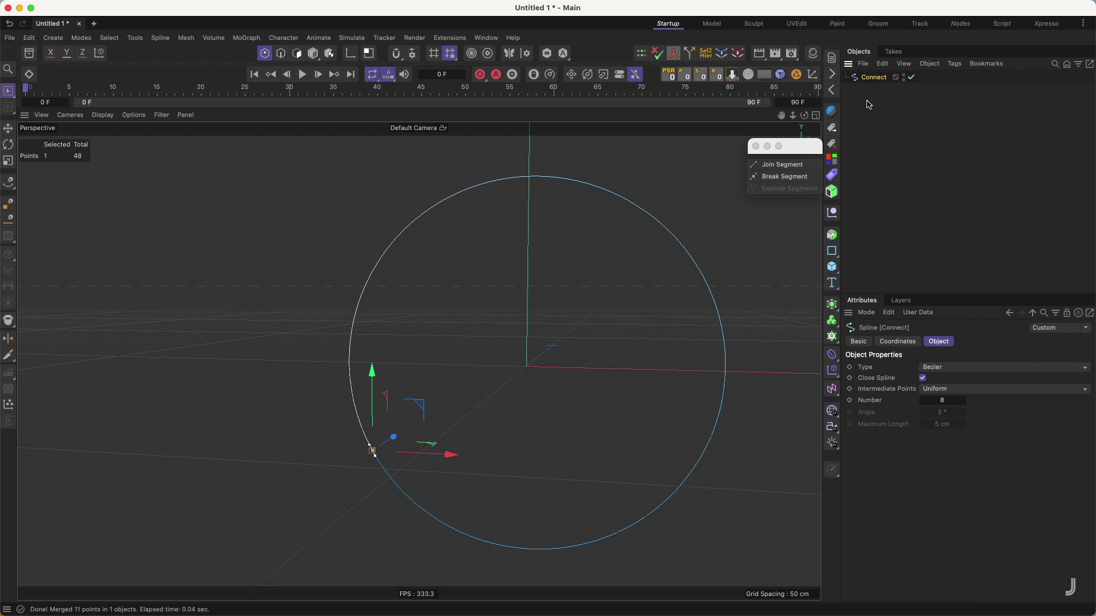
key(Delete)
drag(805, 147, 790, 136)
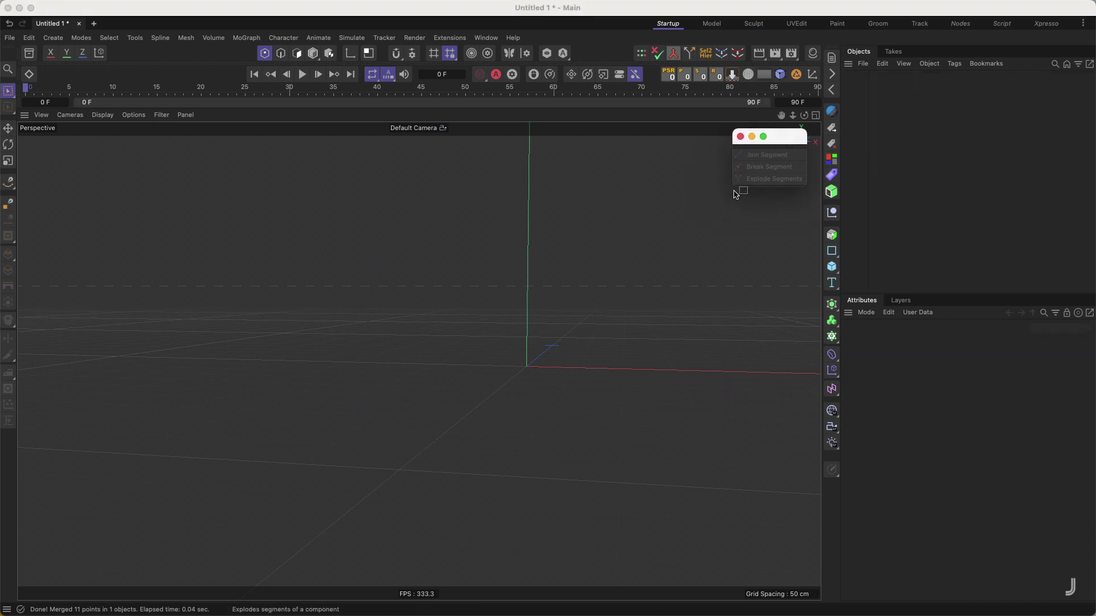